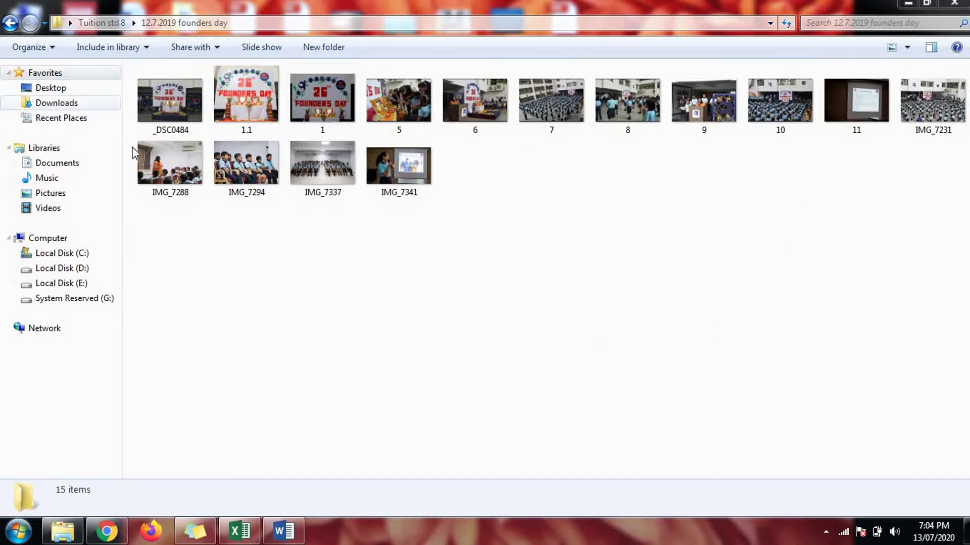
# Step: Go up to Tuition std 8 and open the 12.7.2019 founders day folder
pyautogui.click(109, 23)
pyautogui.doubleClick(171, 116)
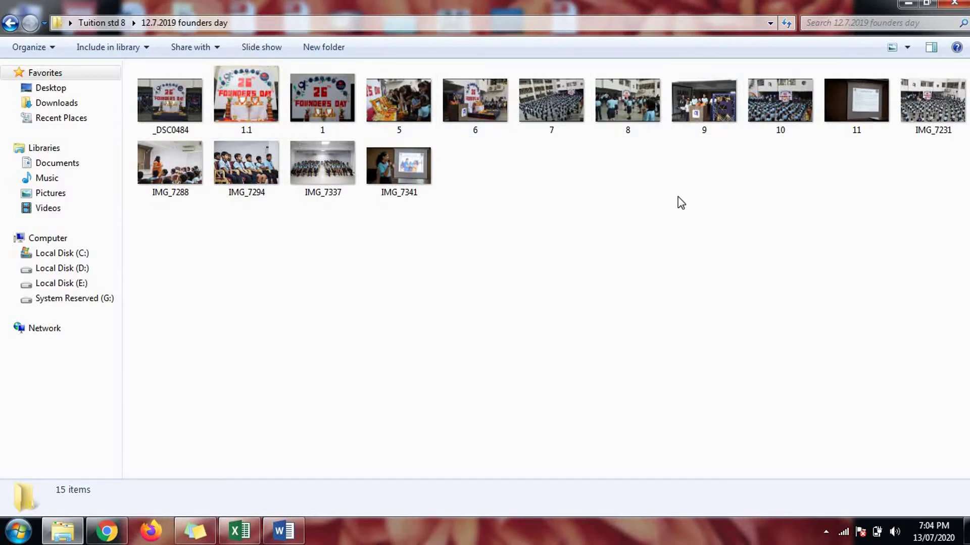
# Step: In Chrome, search Google for 'images to pdf converter online' using the autocomplete suggestion
pyautogui.click(109, 535)
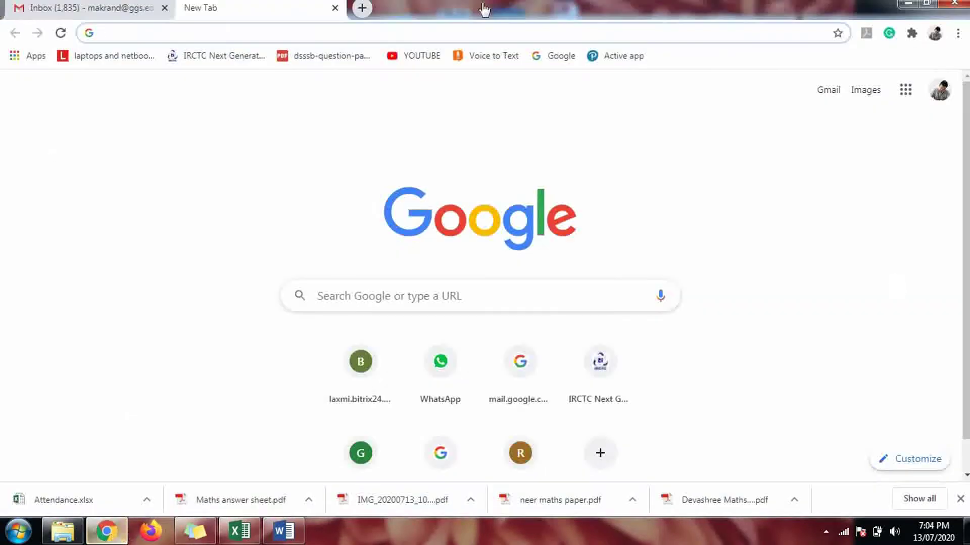
pyautogui.click(439, 453)
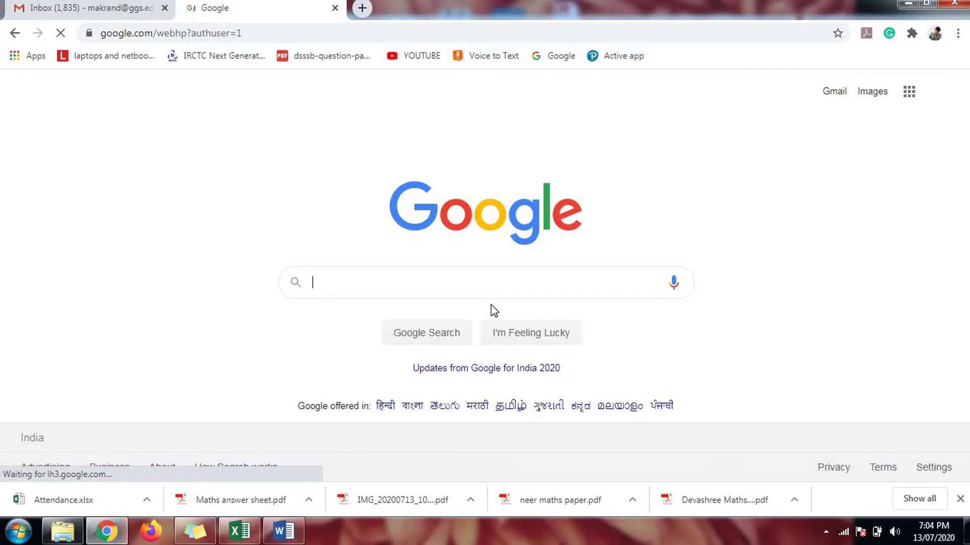
pyautogui.write('i')
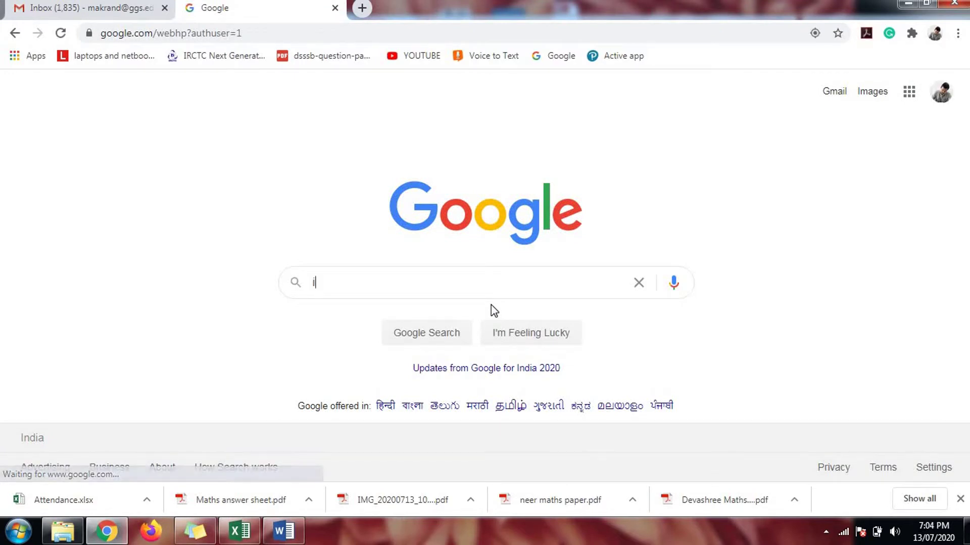
pyautogui.write('mages to')
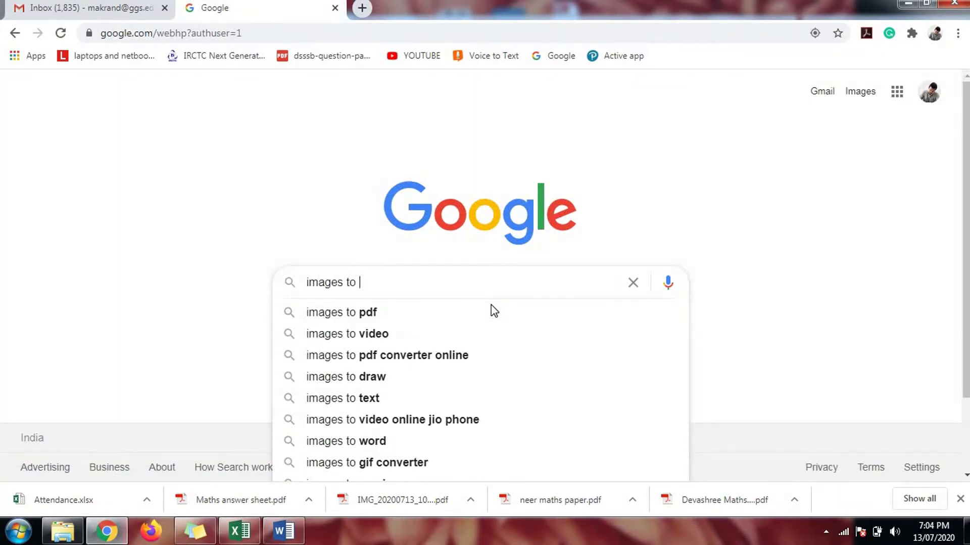
pyautogui.press('Down')
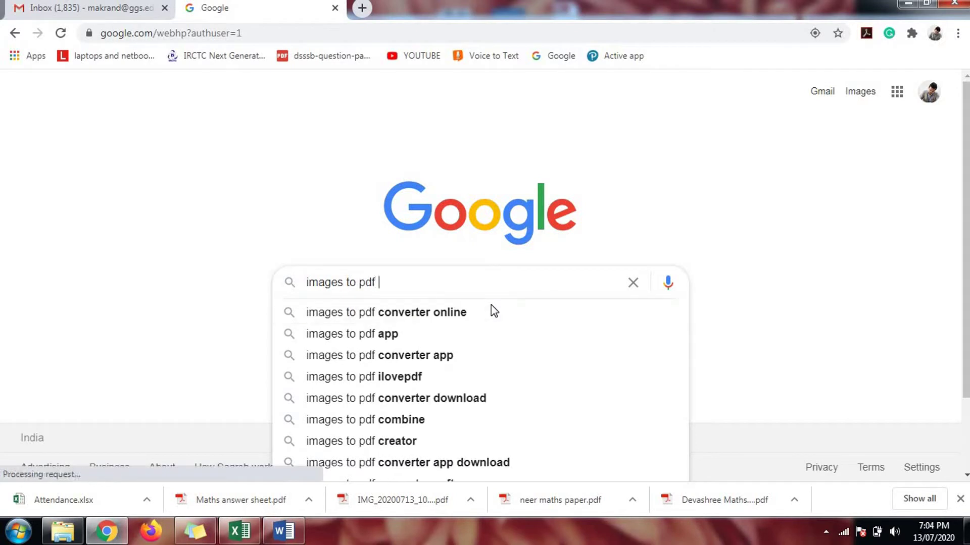
pyautogui.press('Down')
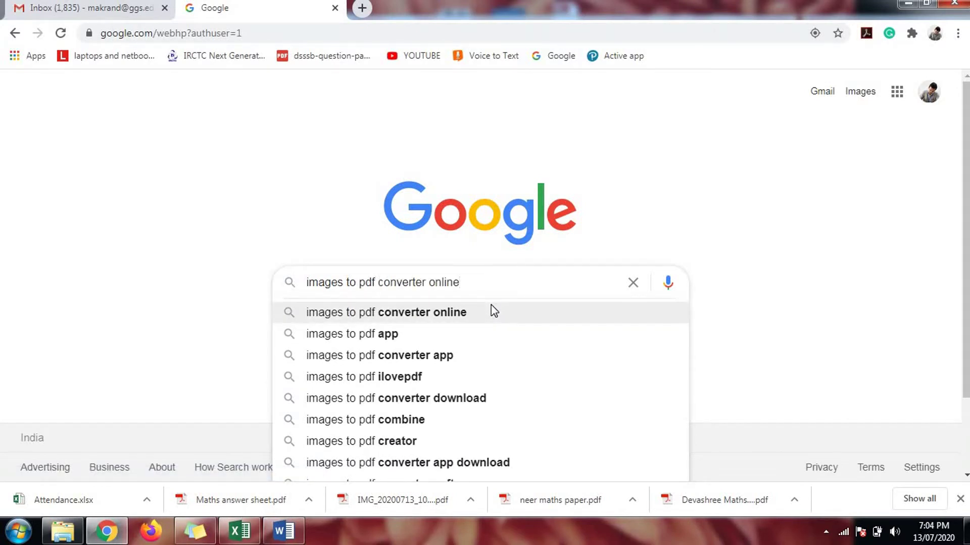
pyautogui.press('Return')
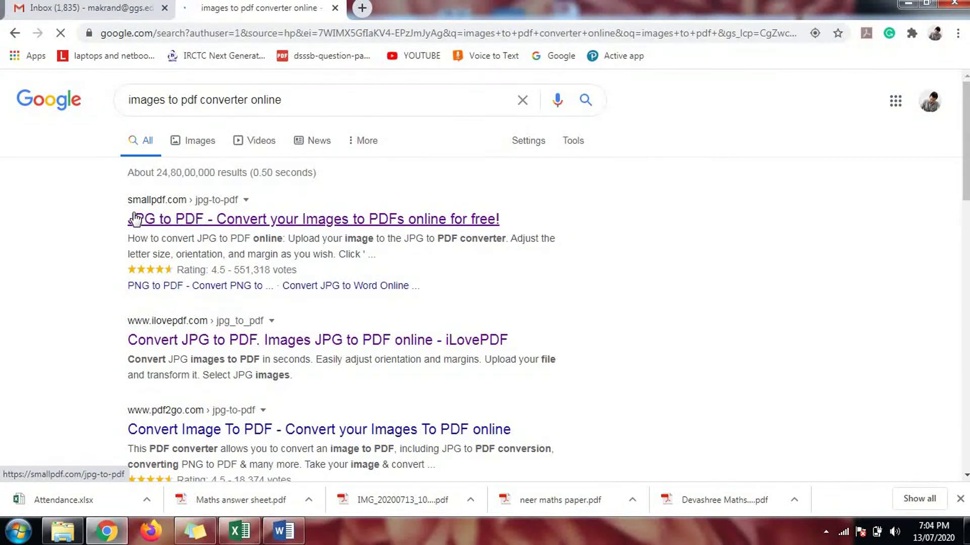
# Step: Open Smallpdf's JPG to PDF page from the results, then bring the founders day folder forward
pyautogui.click(197, 218)
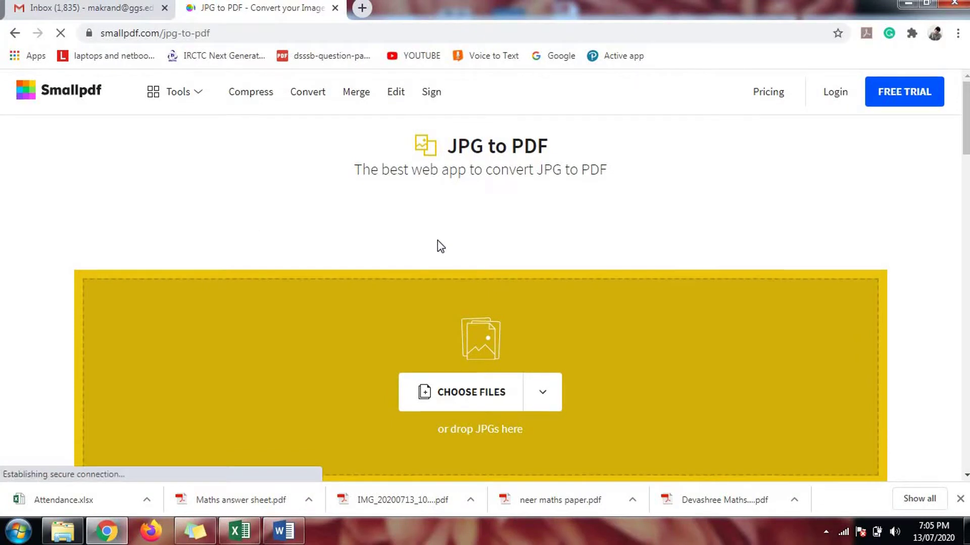
pyautogui.scroll(-1, 426, 278)
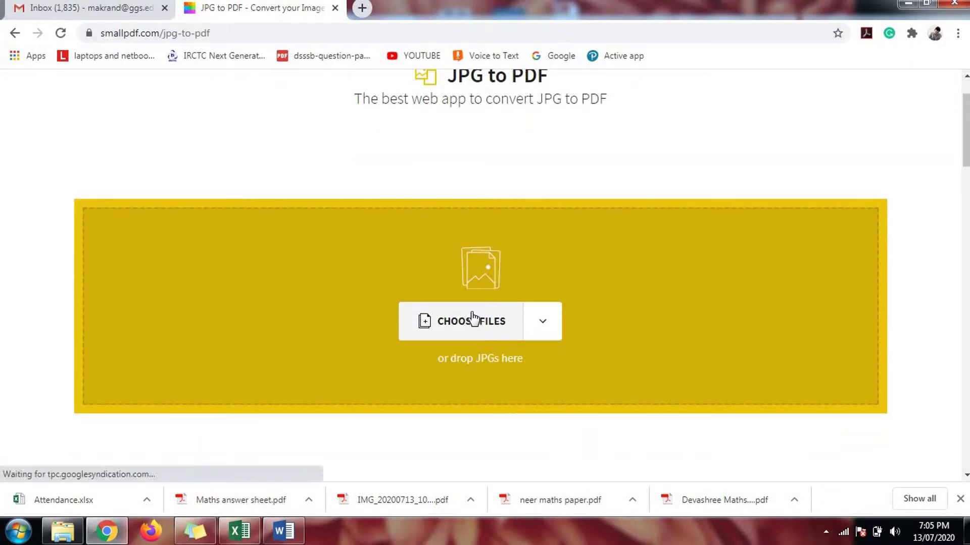
pyautogui.click(65, 530)
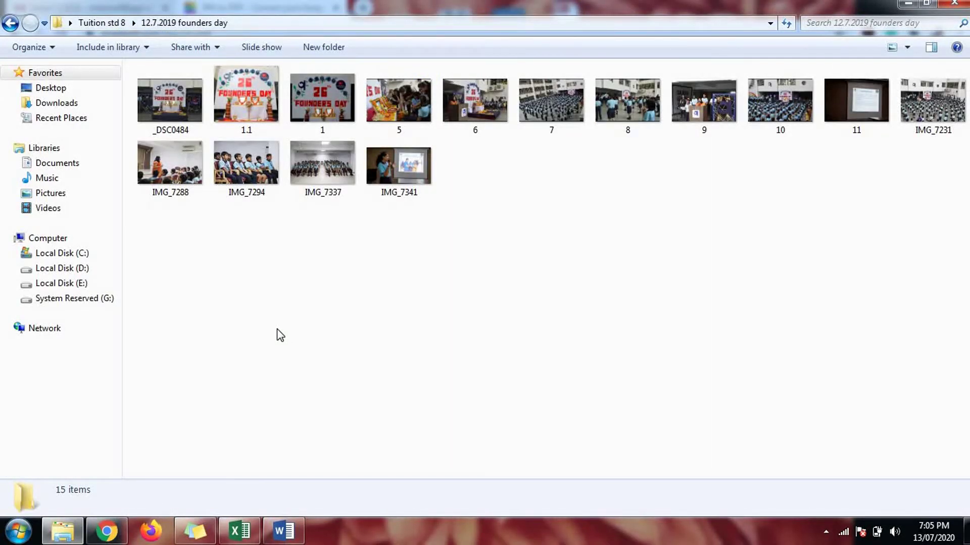
# Step: Select all 15 photos and drag them onto Smallpdf's 'drop JPGs here' area
pyautogui.hotkey('ctrl', 'a')
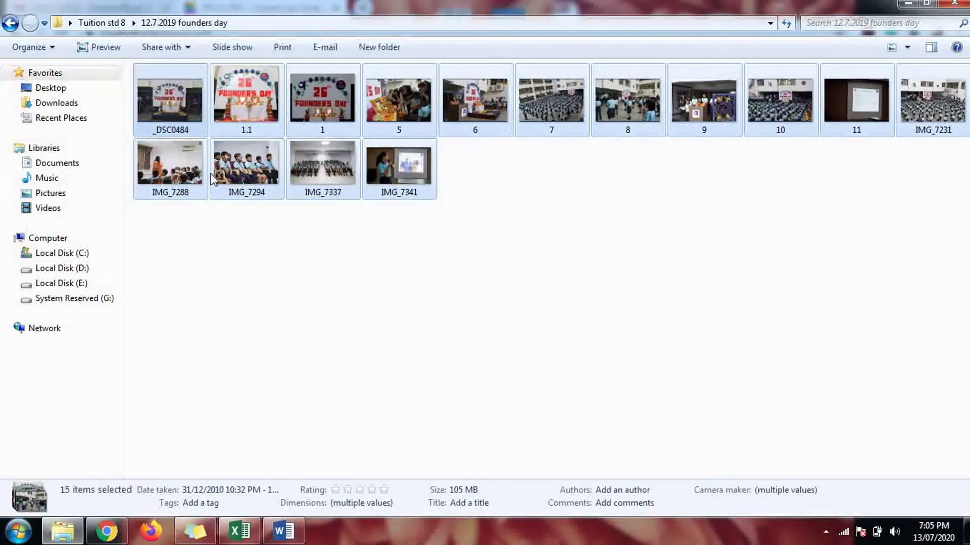
pyautogui.moveTo(180, 91); pyautogui.dragTo(435, 342)
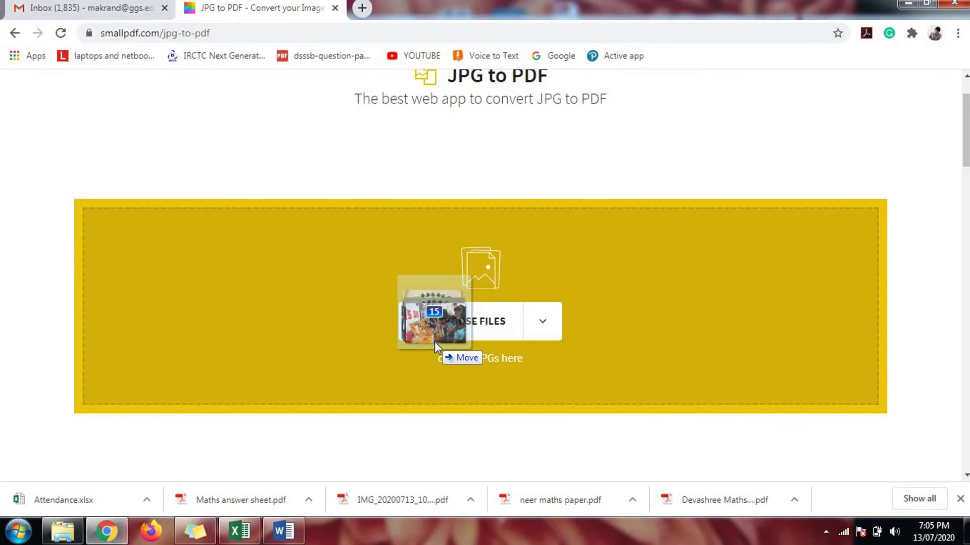
pyautogui.moveTo(434, 341); pyautogui.dragTo(434, 341)
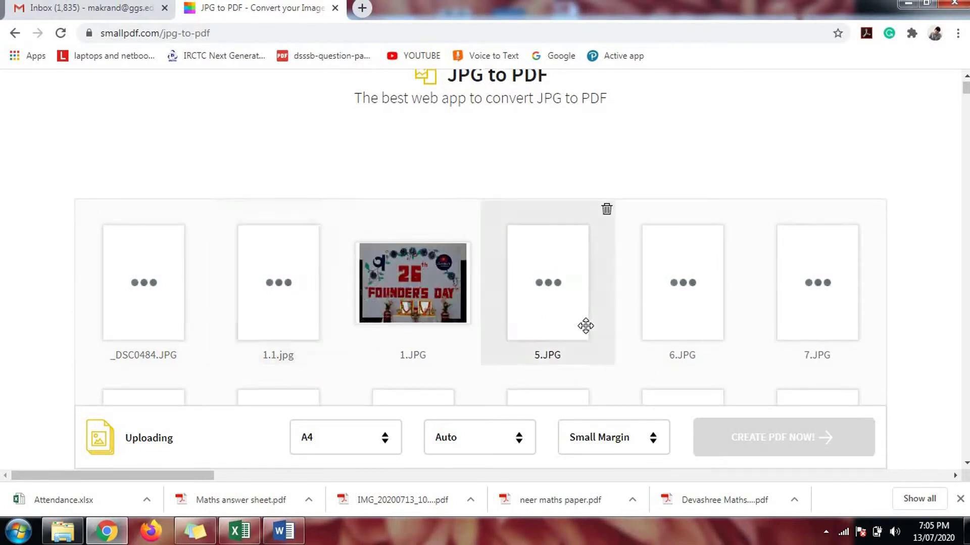
pyautogui.scroll(-1, 583, 326)
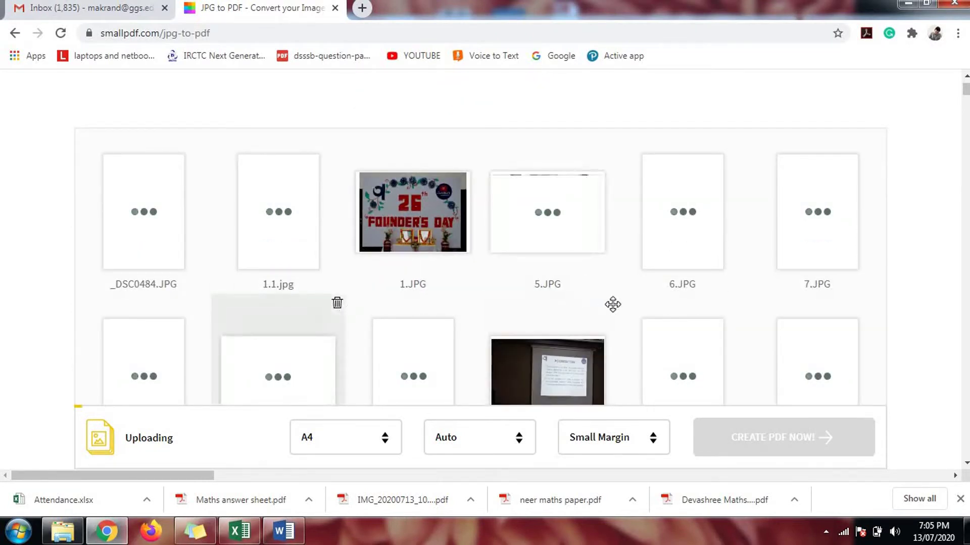
pyautogui.scroll(-1, 651, 304)
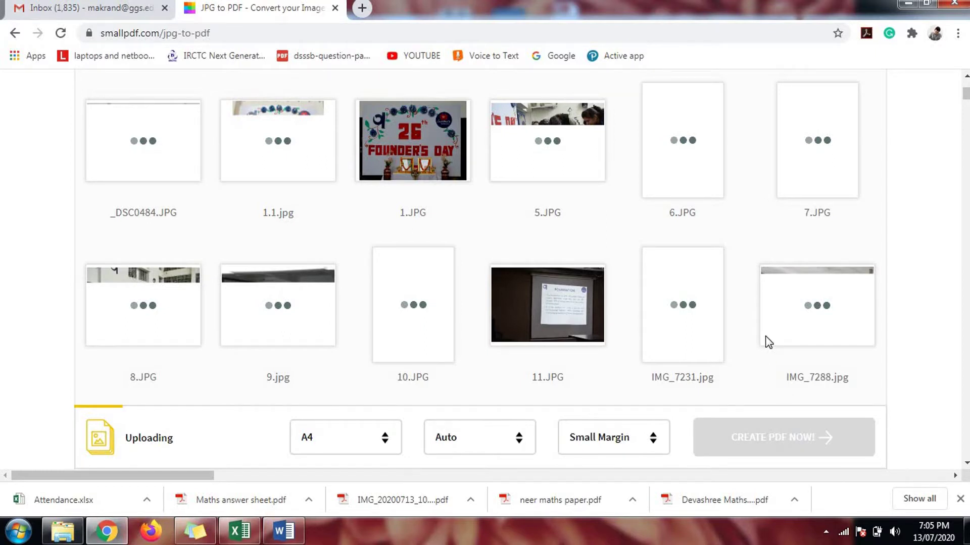
pyautogui.moveTo(765, 336)
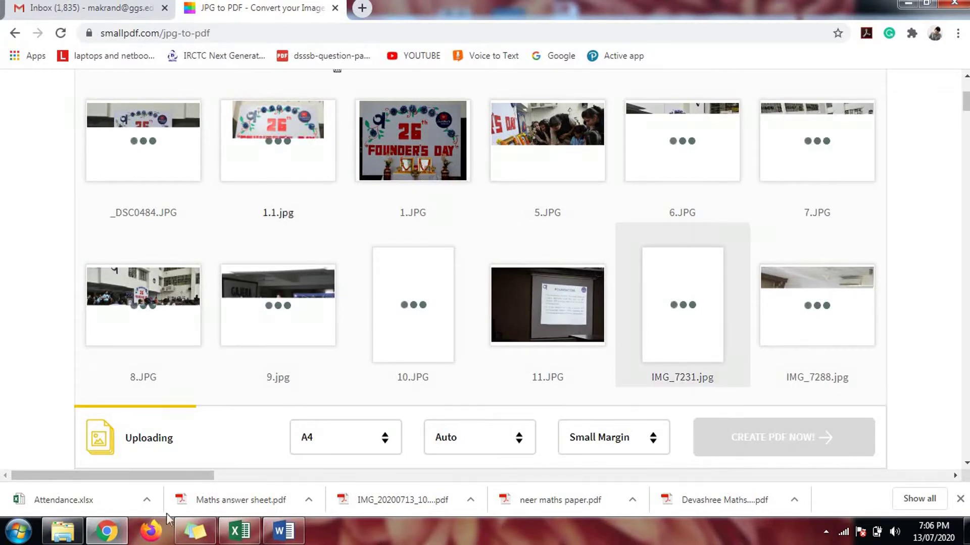
pyautogui.click(69, 530)
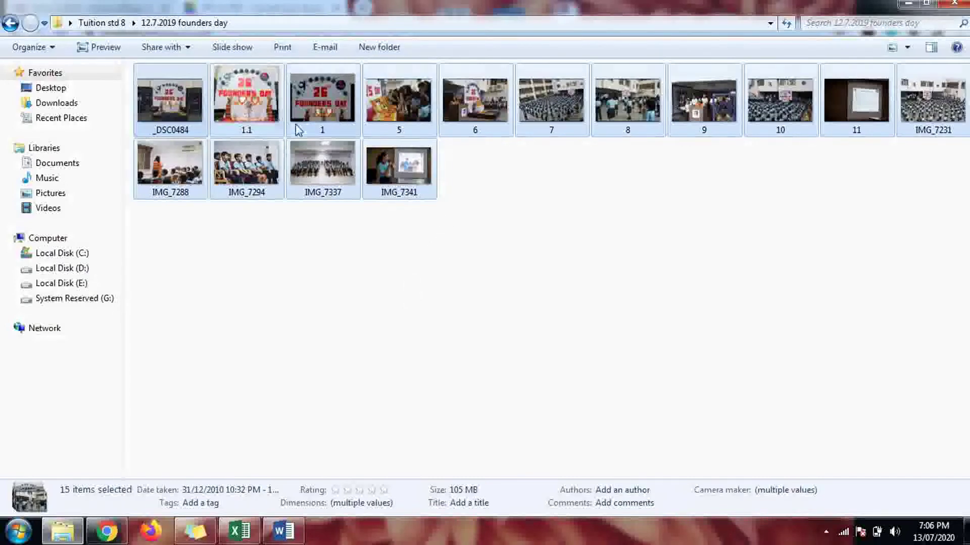
pyautogui.moveTo(408, 134); pyautogui.dragTo(532, 136)
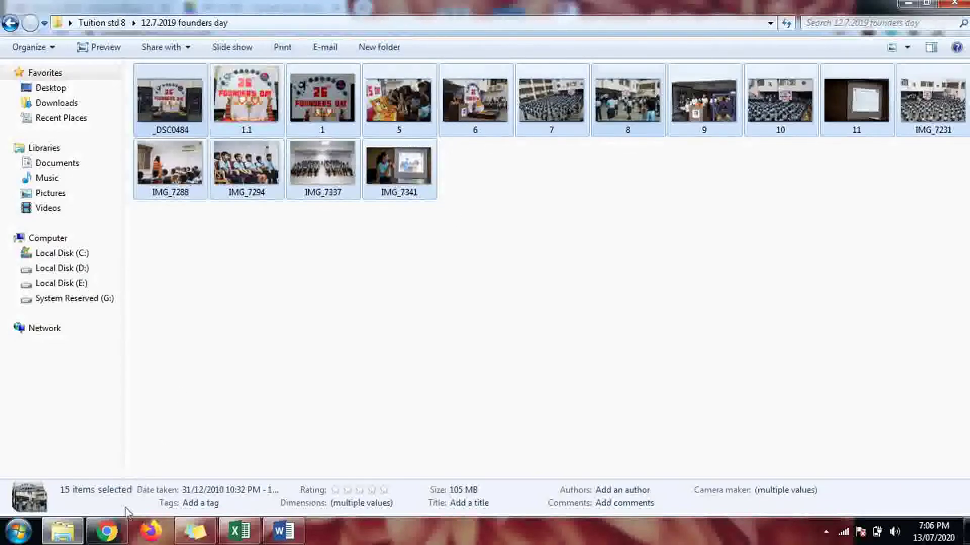
pyautogui.moveTo(110, 540)
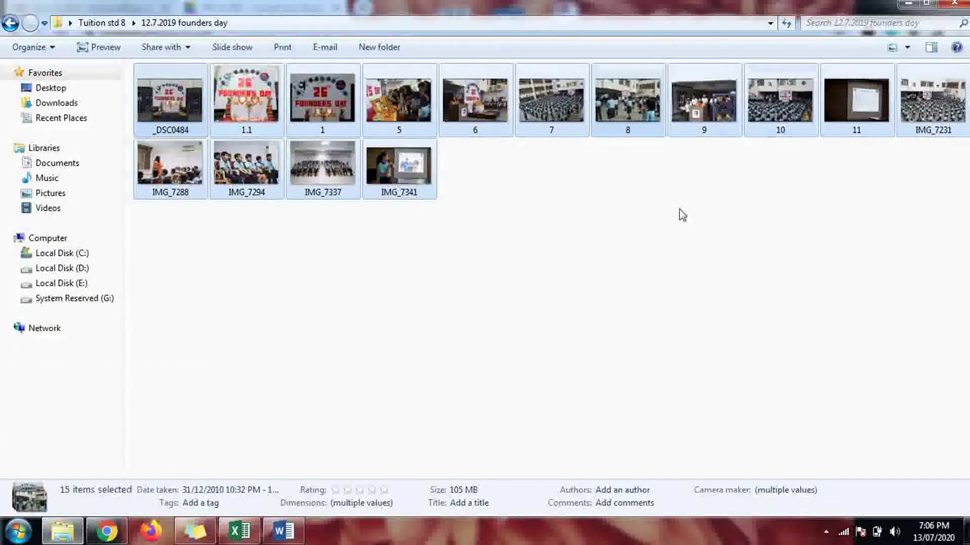
pyautogui.click(105, 537)
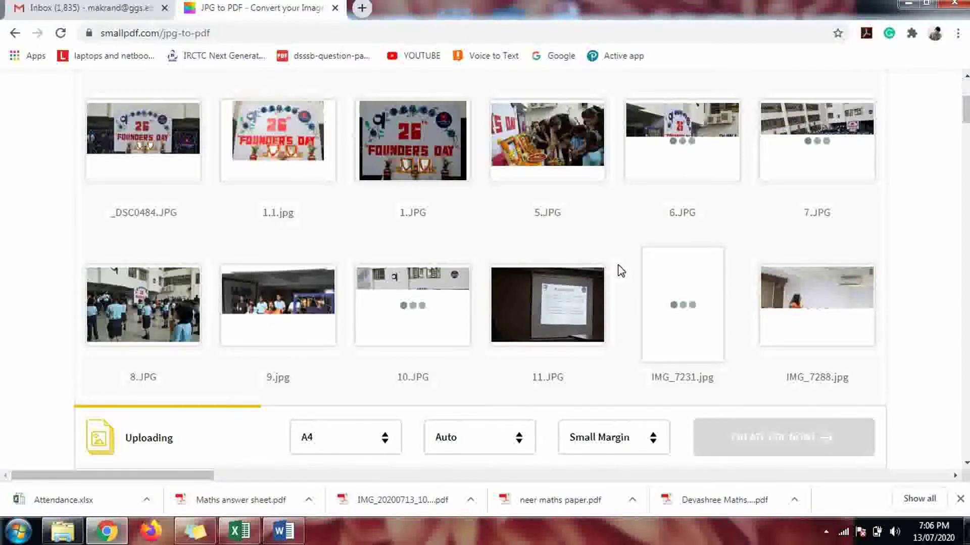
# Step: Scroll through the photo previews as they upload into Smallpdf's grid
pyautogui.scroll(-1, 617, 265)
pyautogui.scroll(-5, 617, 264)
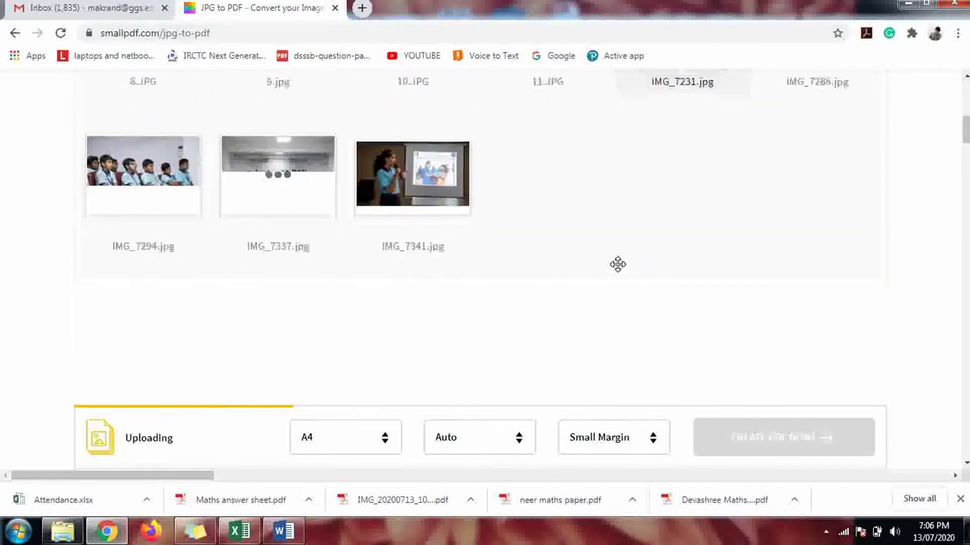
pyautogui.scroll(6, 617, 264)
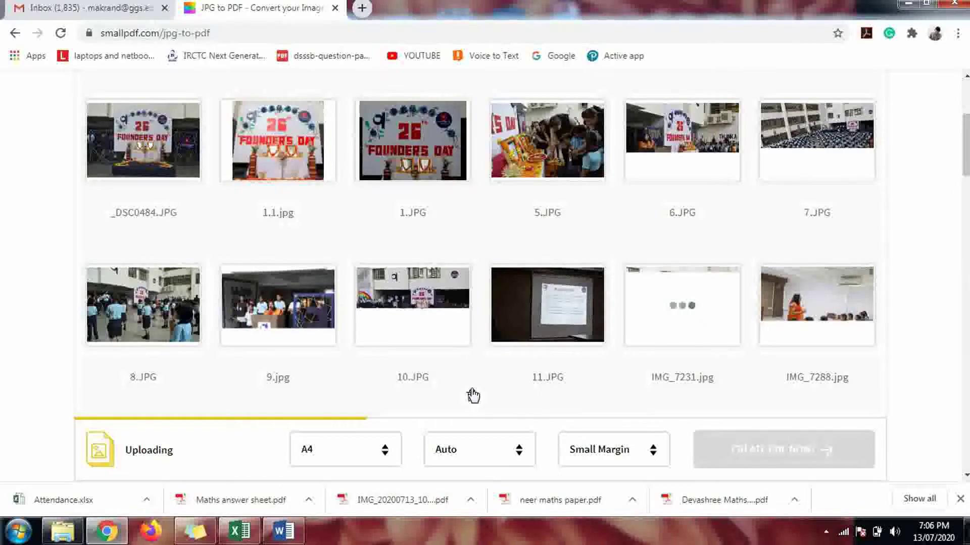
pyautogui.scroll(-3, 473, 396)
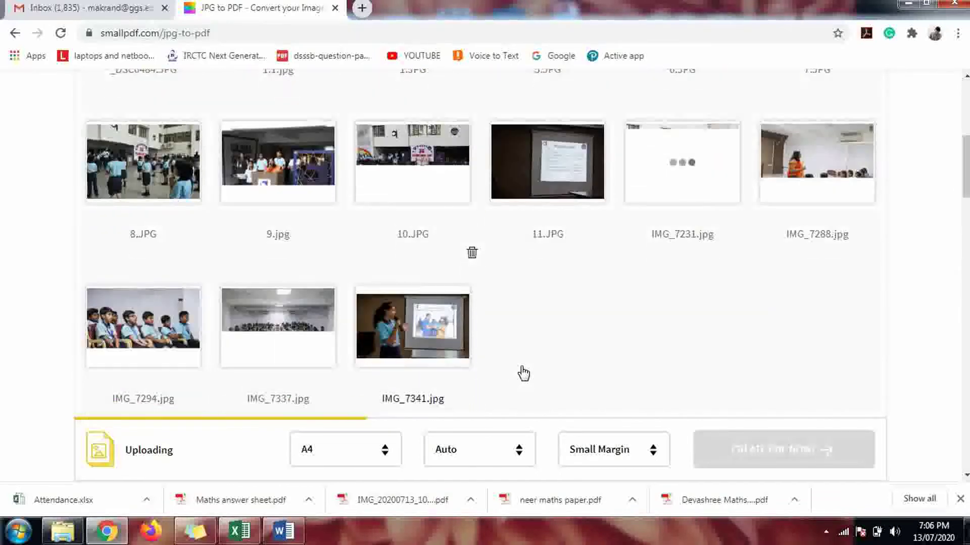
pyautogui.scroll(1, 527, 373)
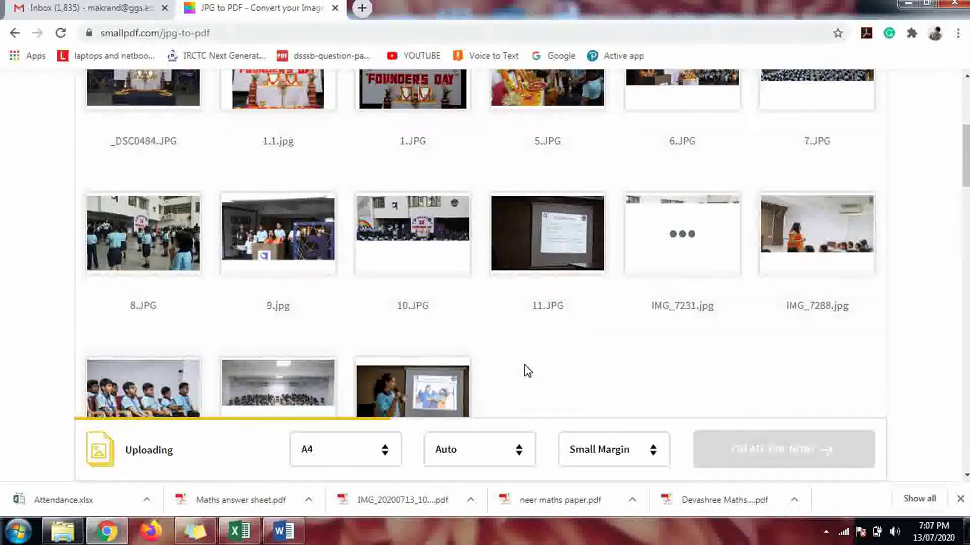
pyautogui.scroll(5, 527, 371)
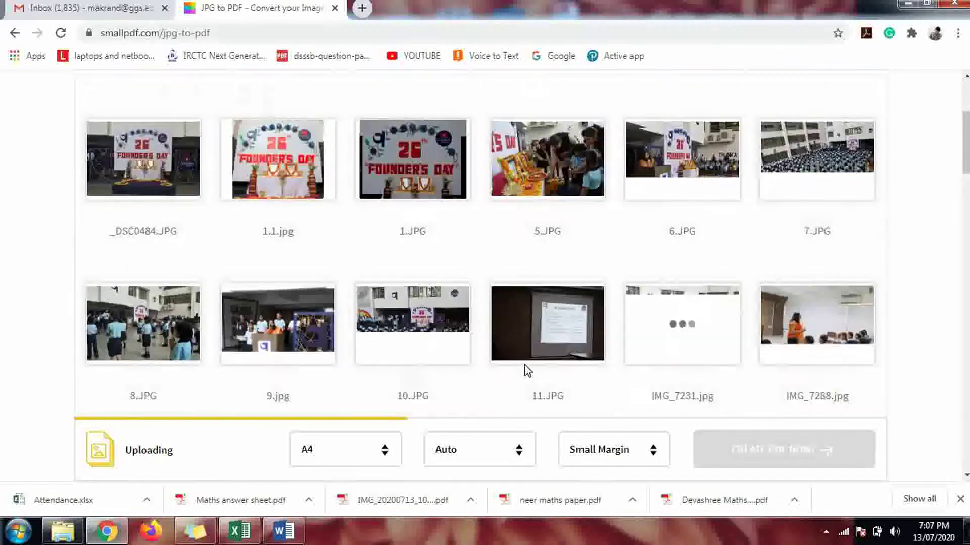
pyautogui.scroll(-5, 526, 371)
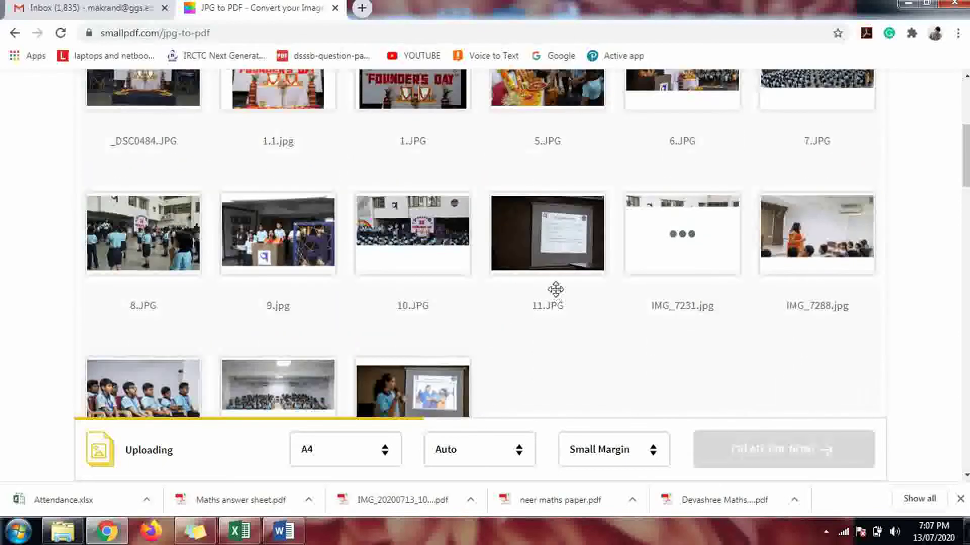
pyautogui.scroll(-1, 555, 289)
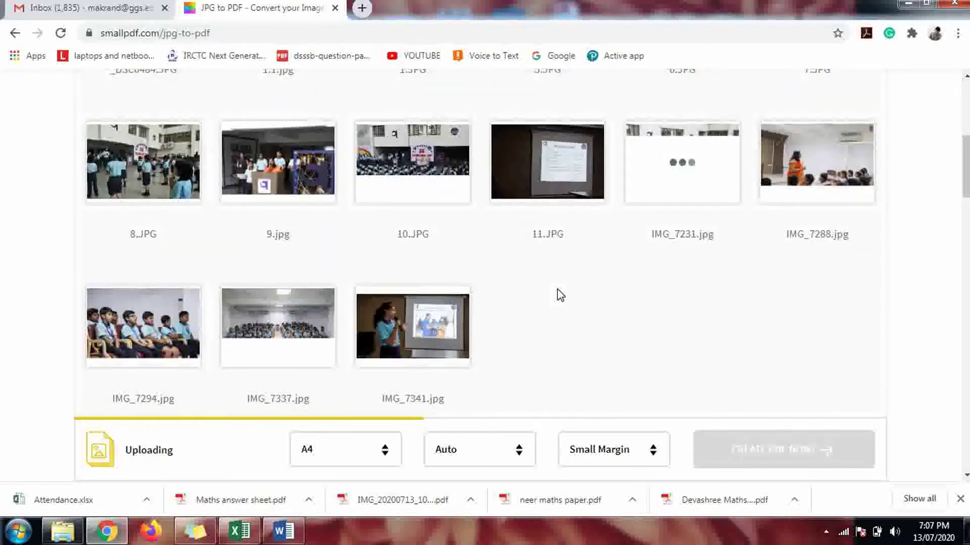
pyautogui.moveTo(556, 295)
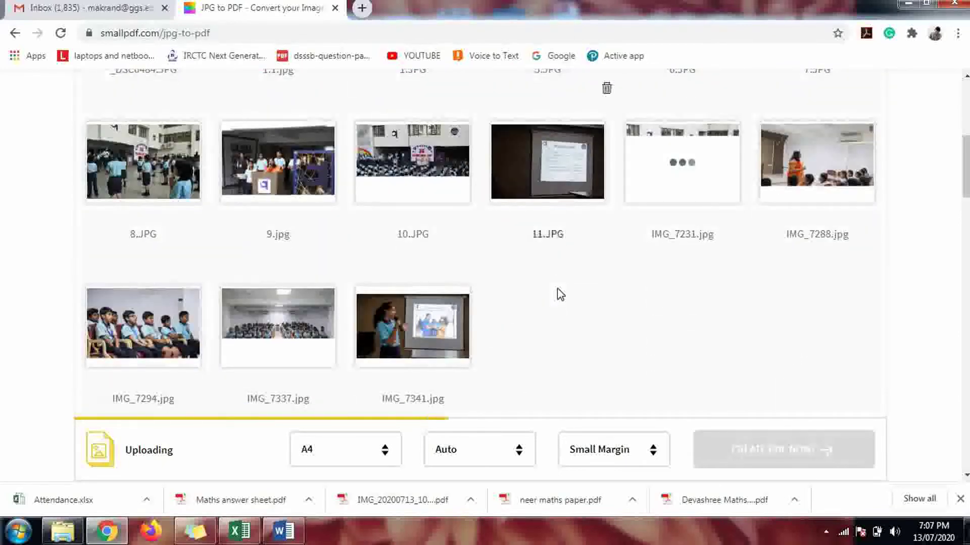
pyautogui.scroll(1, 569, 278)
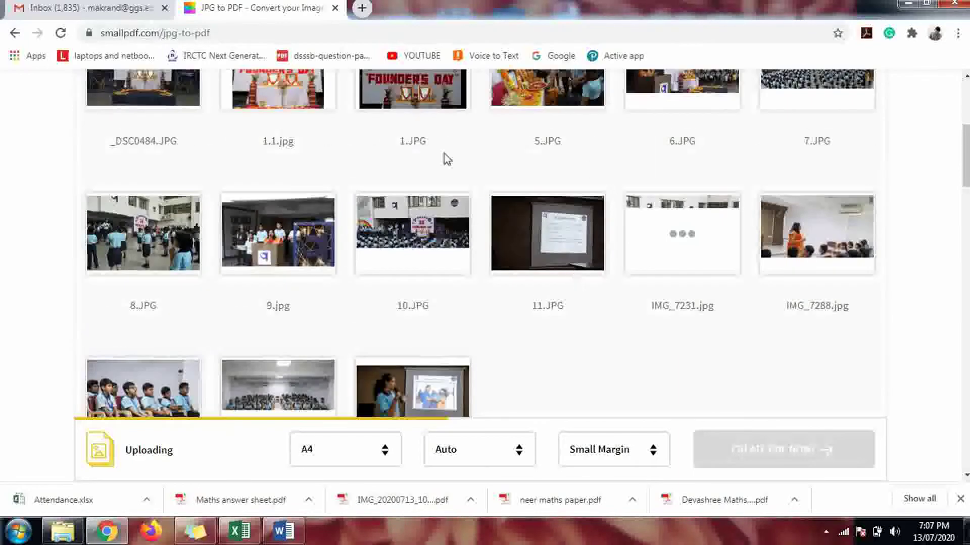
pyautogui.scroll(1, 323, 142)
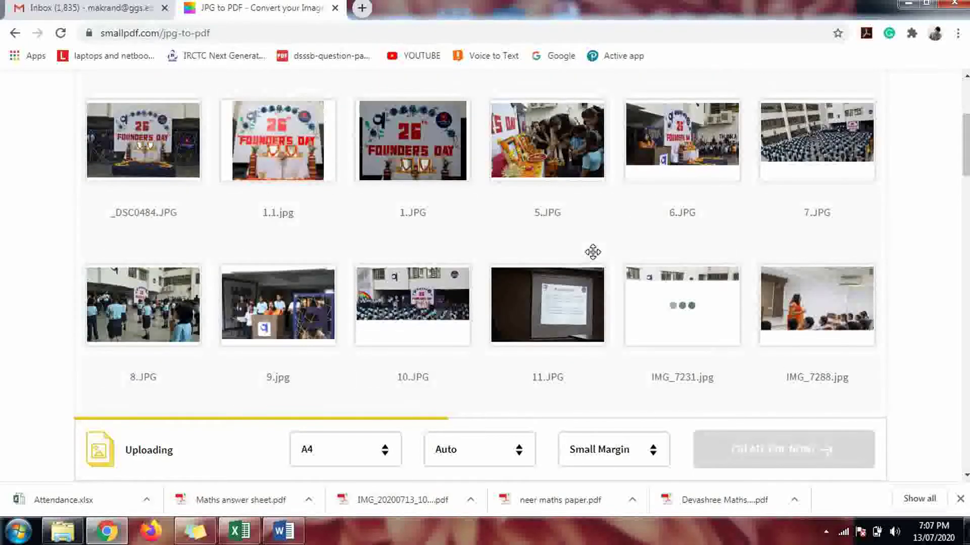
pyautogui.scroll(-1, 578, 296)
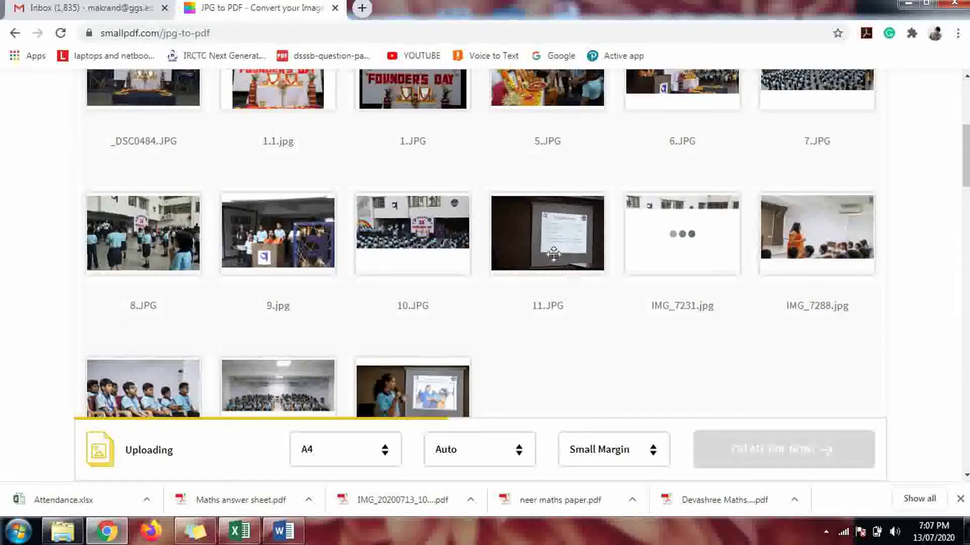
pyautogui.moveTo(593, 315)
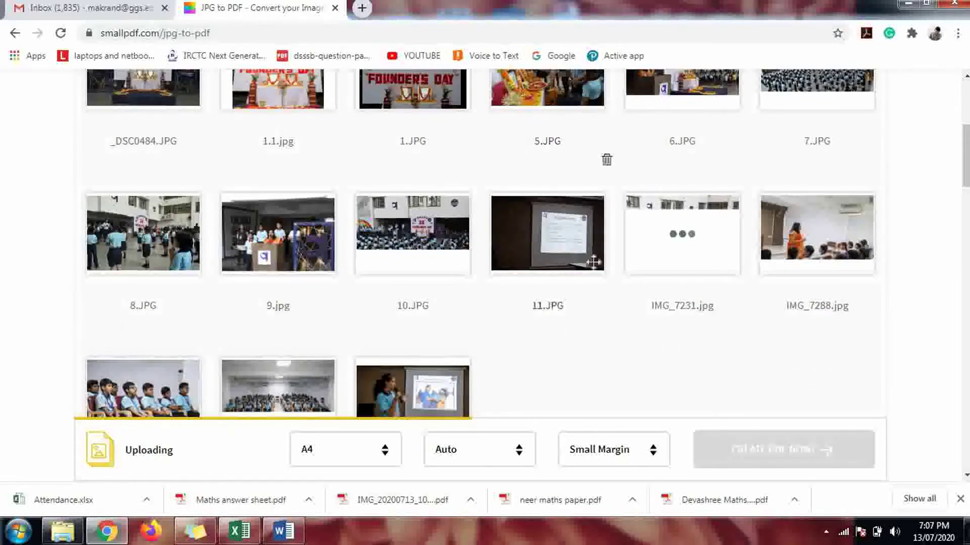
# Step: Try moving 11.JPG to another grid position and review all 15 previews
pyautogui.moveTo(573, 221); pyautogui.dragTo(617, 358)
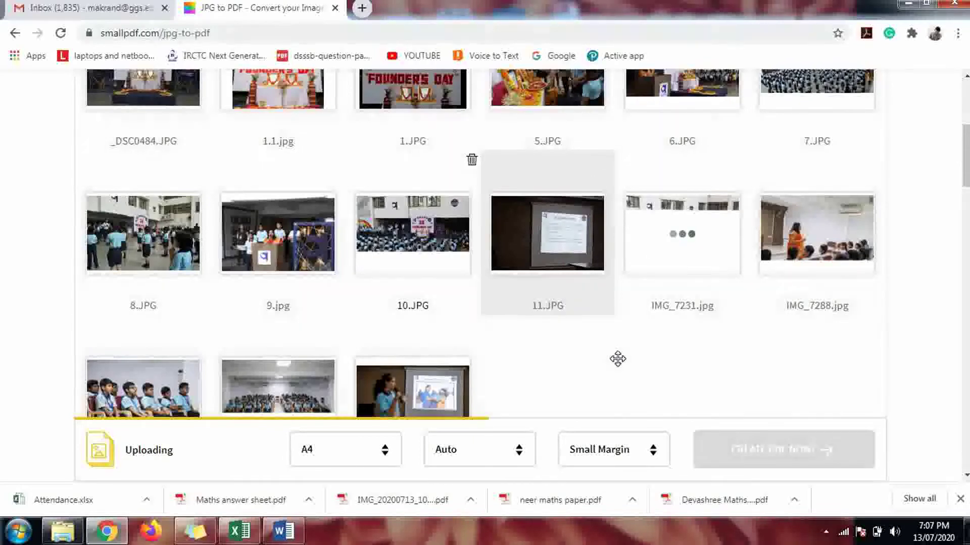
pyautogui.scroll(-3, 617, 362)
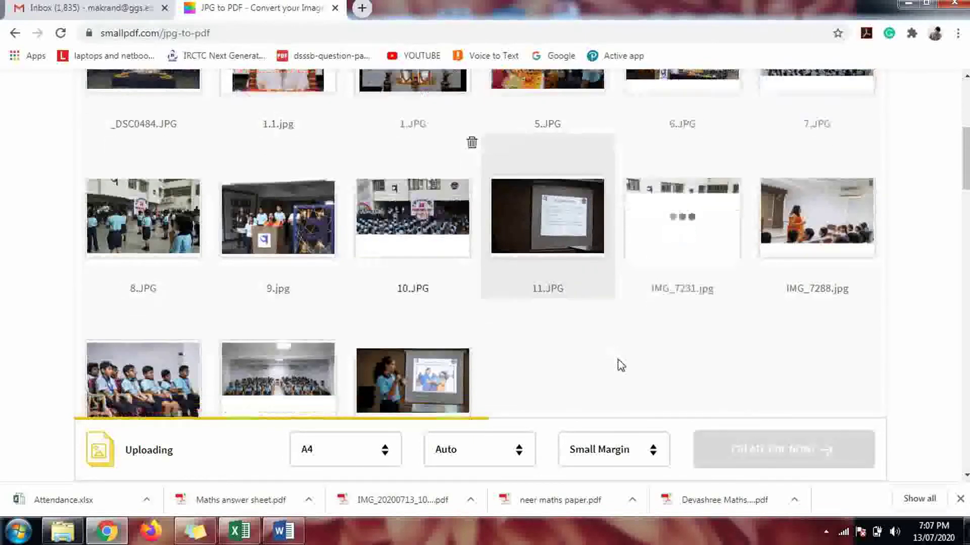
pyautogui.scroll(4, 621, 365)
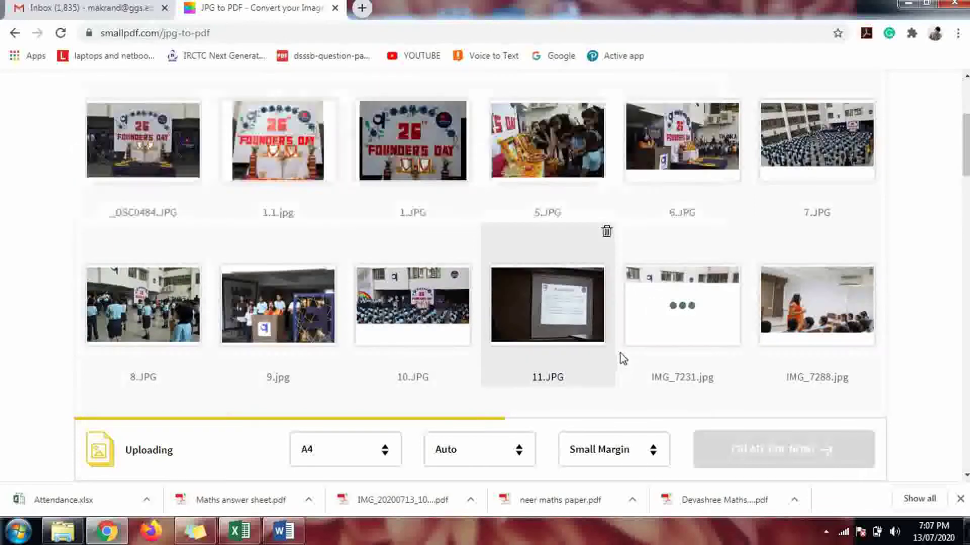
pyautogui.moveTo(622, 319); pyautogui.dragTo(526, 367)
pyautogui.scroll(2, 578, 180)
pyautogui.scroll(-1, 526, 367)
pyautogui.scroll(-3, 526, 226)
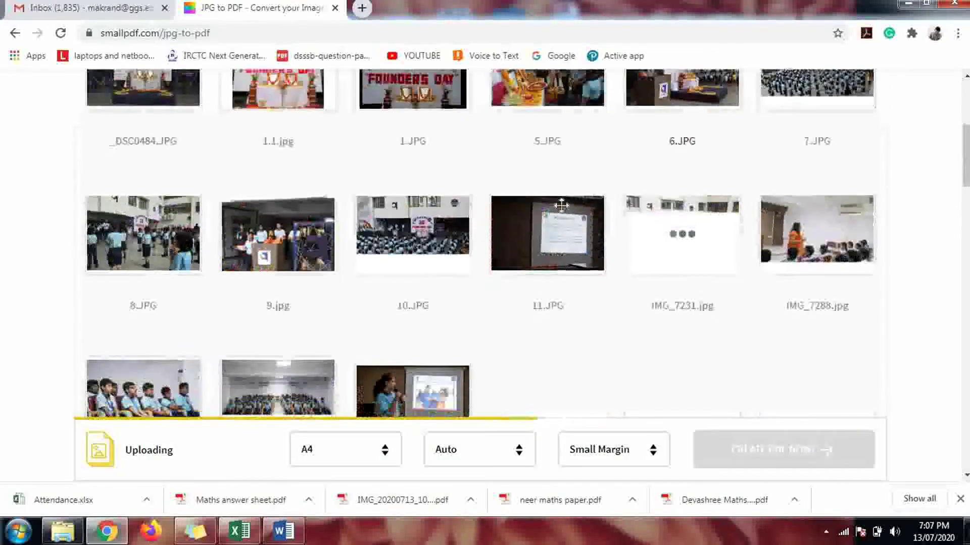
pyautogui.scroll(-1, 613, 279)
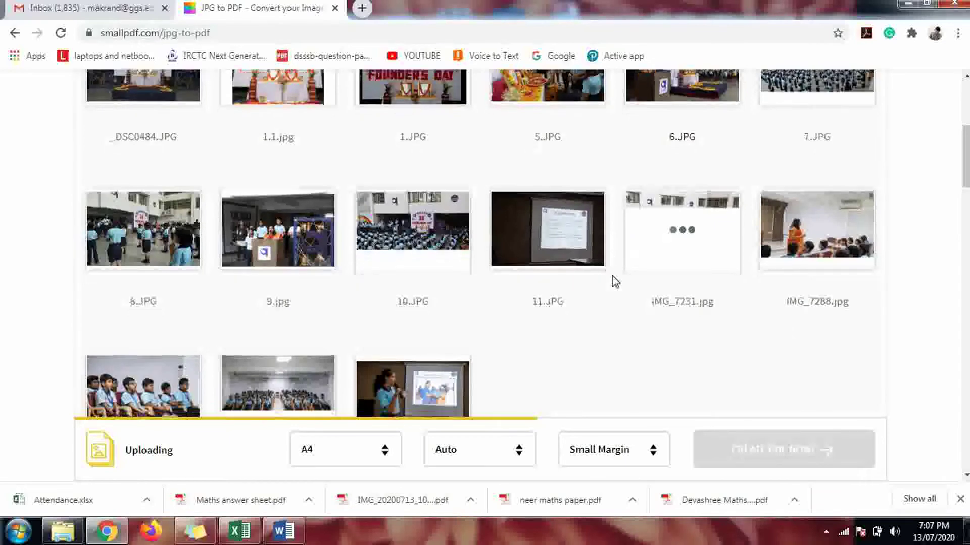
pyautogui.scroll(-2, 621, 276)
pyautogui.scroll(2, 621, 277)
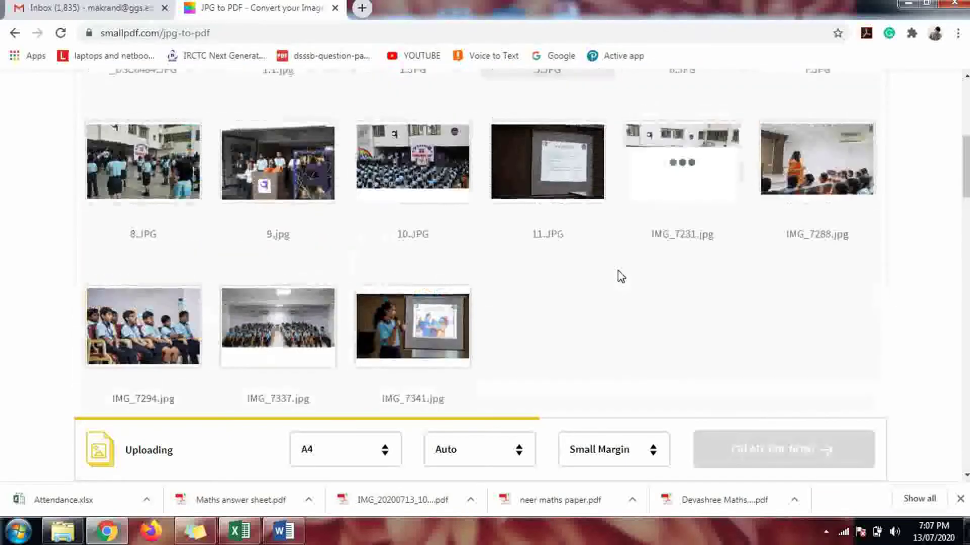
pyautogui.scroll(2, 621, 277)
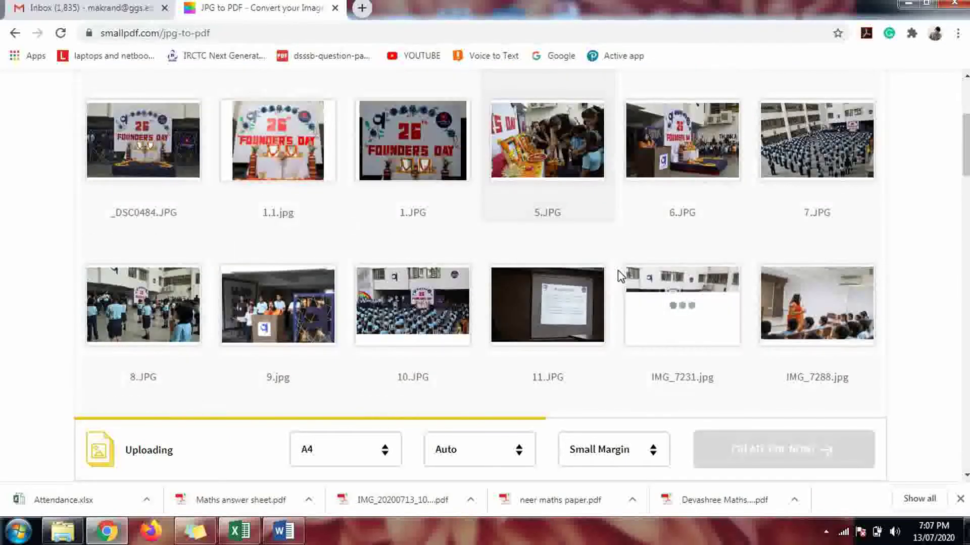
pyautogui.scroll(-1, 618, 270)
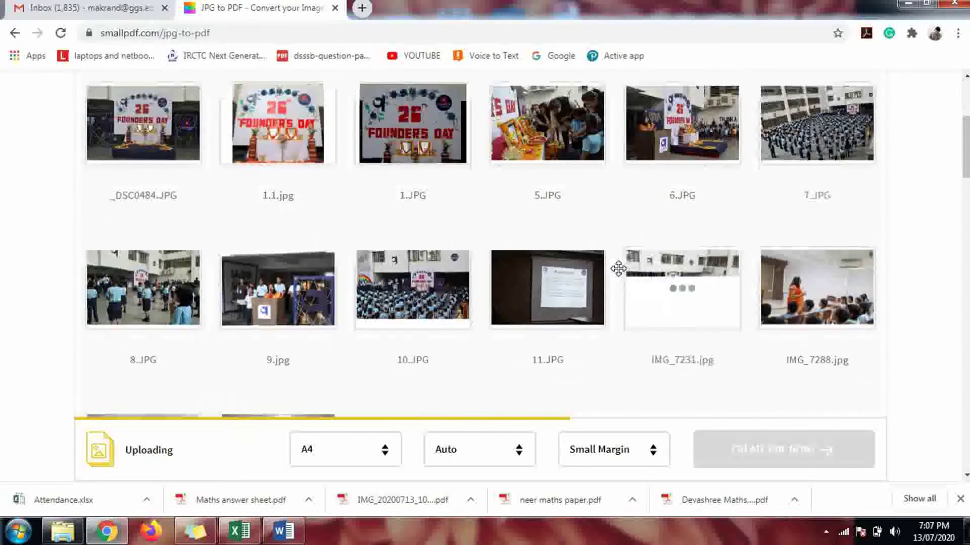
pyautogui.scroll(-2, 618, 271)
pyautogui.scroll(-1, 621, 274)
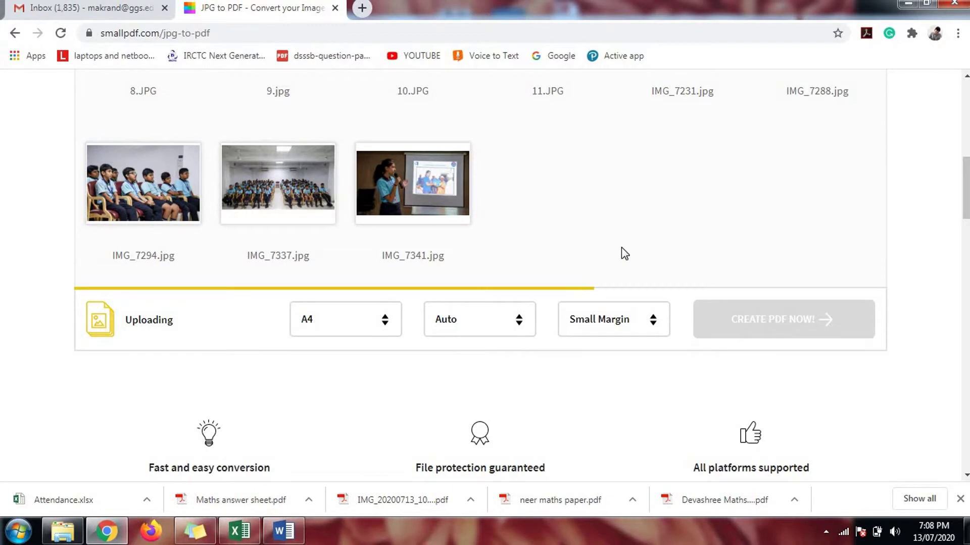
pyautogui.scroll(3, 621, 247)
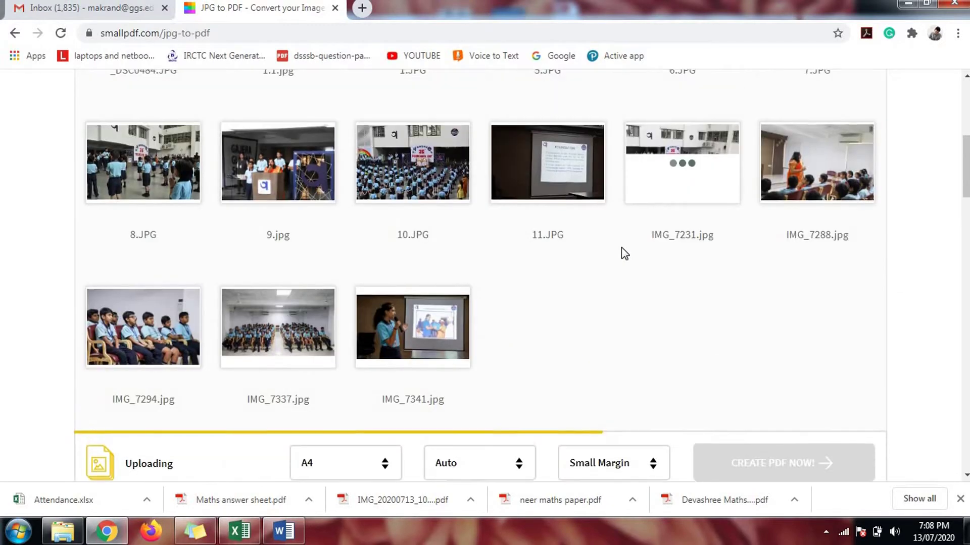
pyautogui.scroll(-3, 622, 247)
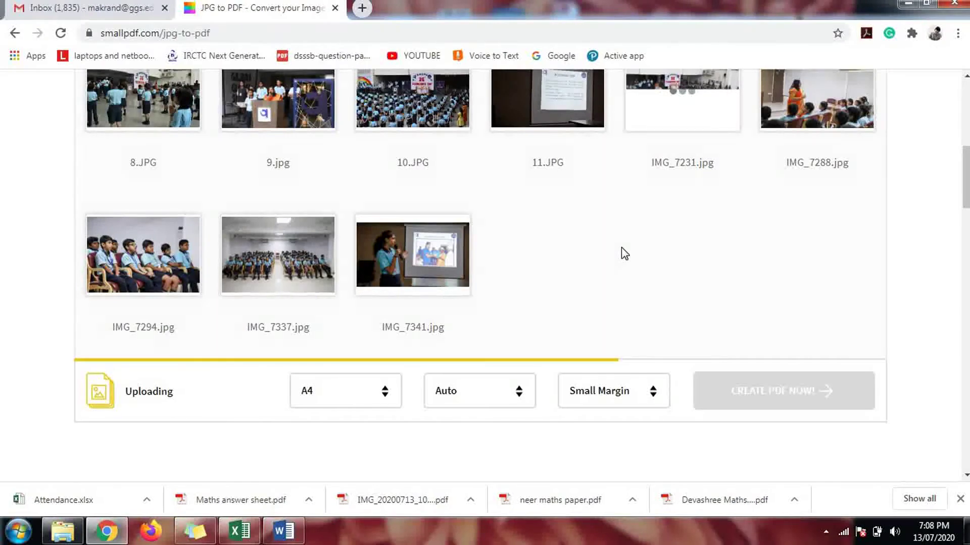
pyautogui.scroll(4, 622, 252)
pyautogui.scroll(2, 622, 247)
pyautogui.scroll(-5, 622, 245)
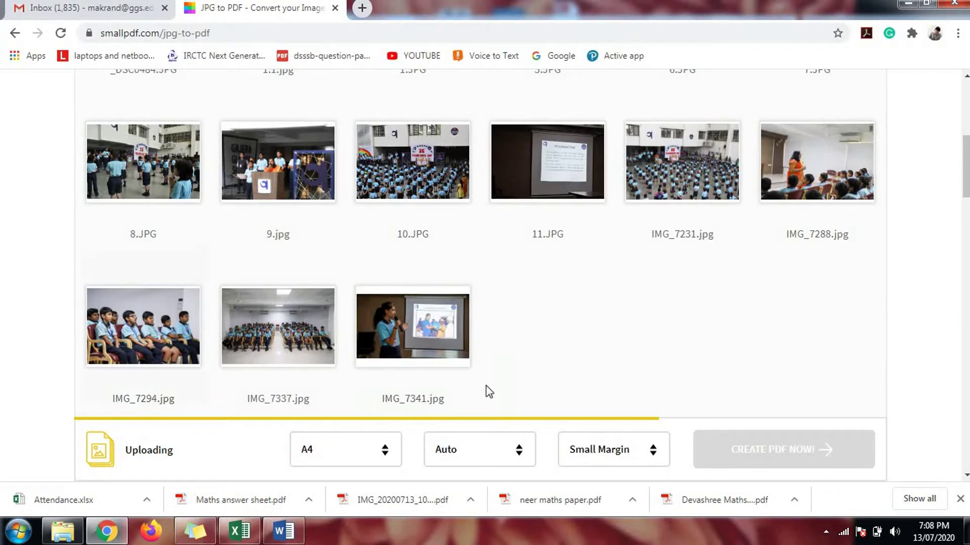
pyautogui.scroll(3, 588, 369)
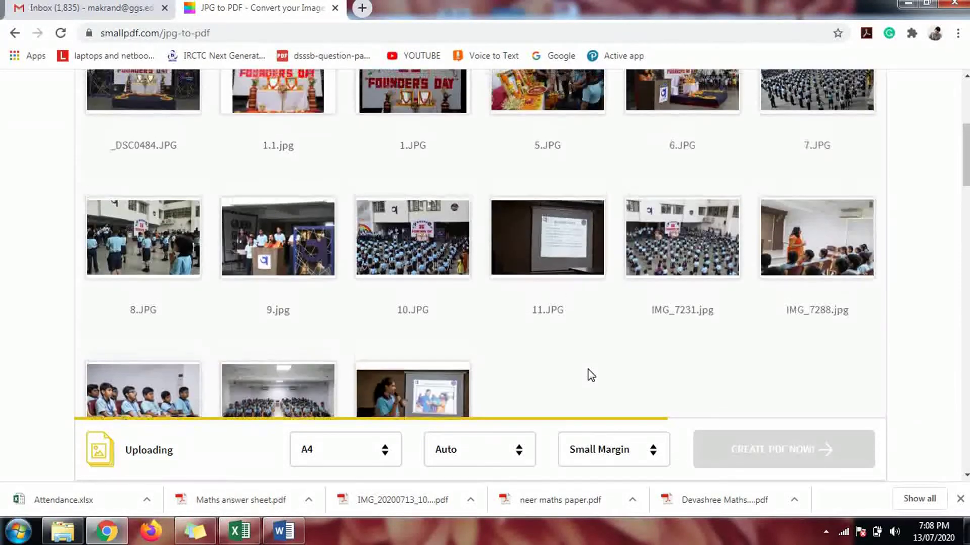
pyautogui.scroll(-5, 588, 369)
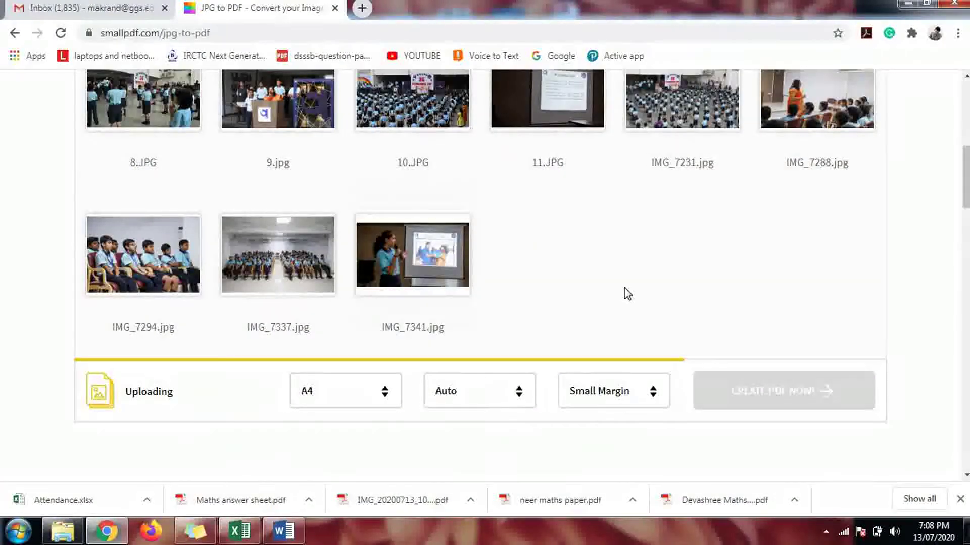
pyautogui.scroll(1, 624, 293)
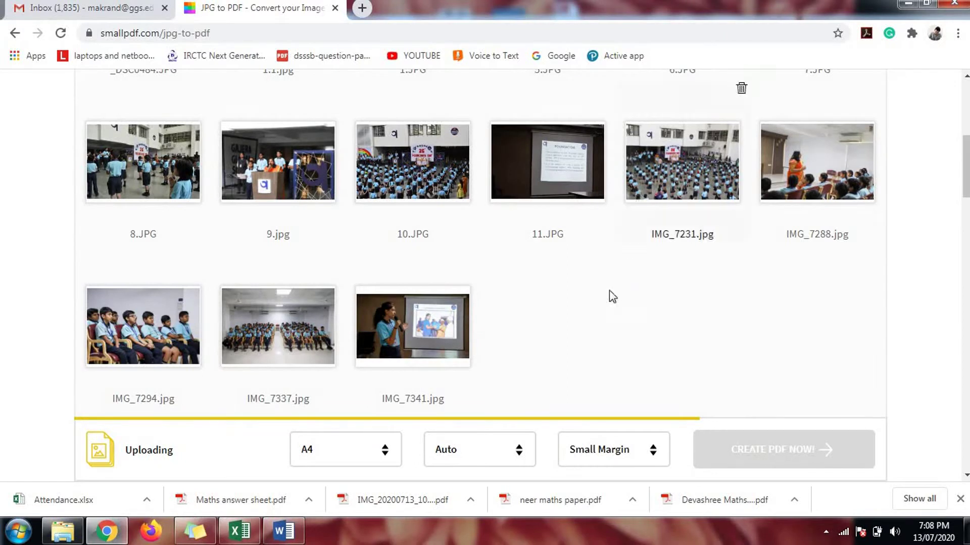
# Step: Compare the converter grid against the founders day folder by switching between Explorer and Chrome
pyautogui.click(56, 538)
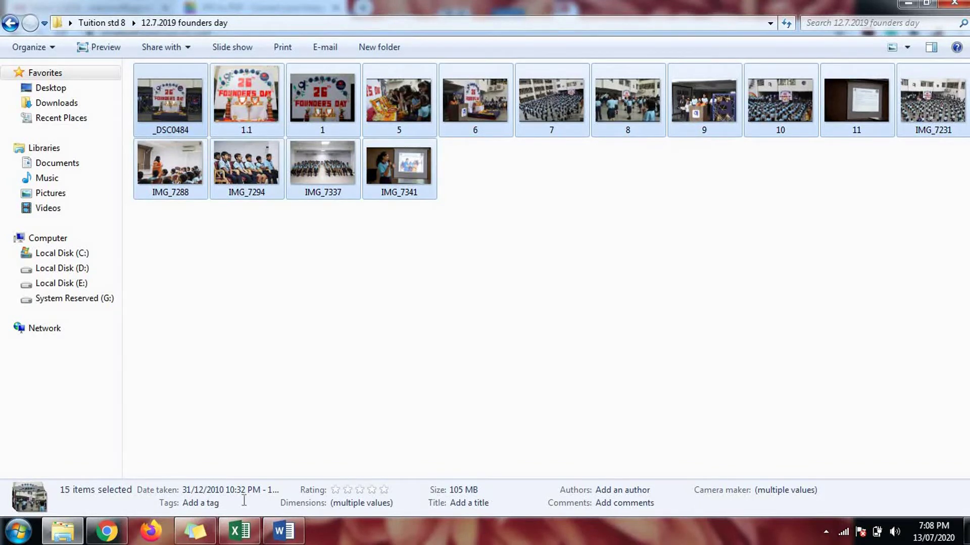
pyautogui.click(106, 530)
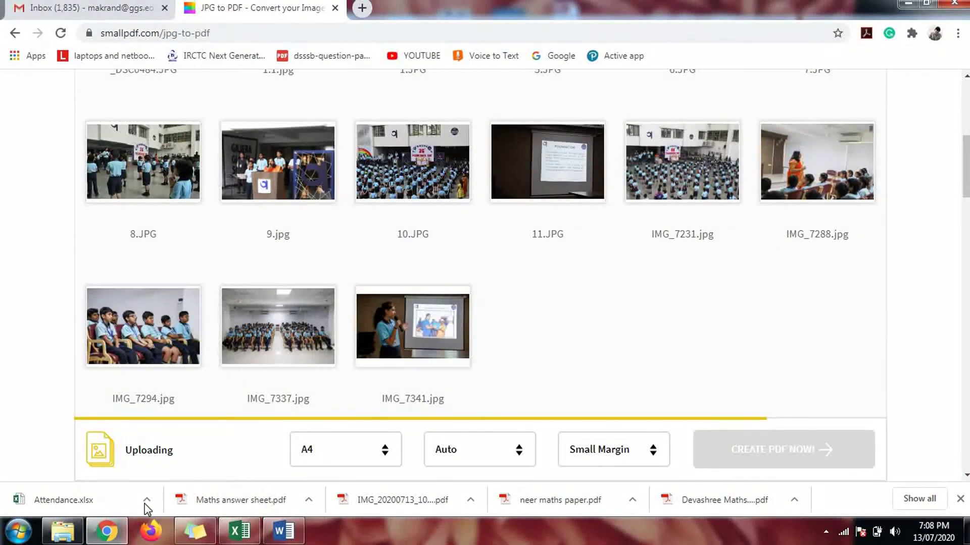
pyautogui.moveTo(106, 530)
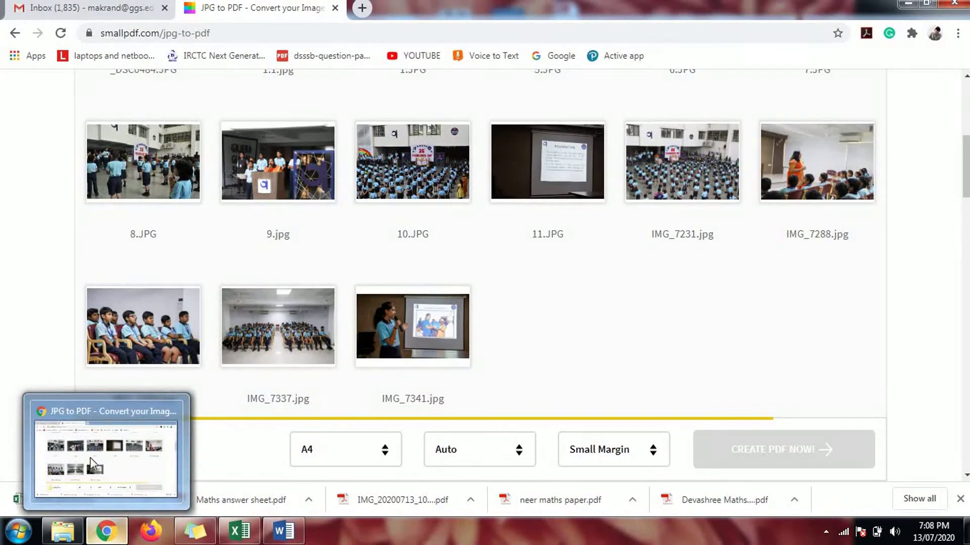
pyautogui.click(61, 525)
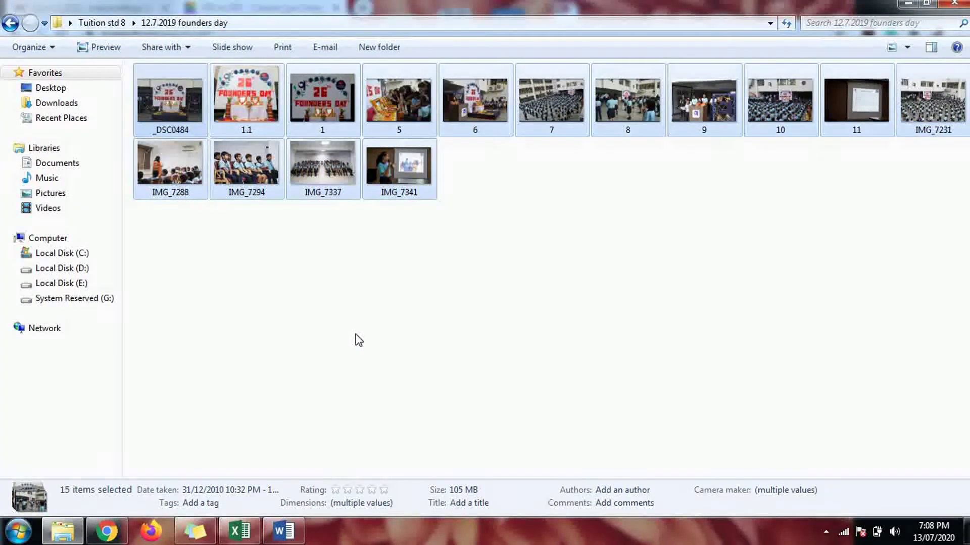
pyautogui.click(106, 530)
pyautogui.moveTo(467, 256)
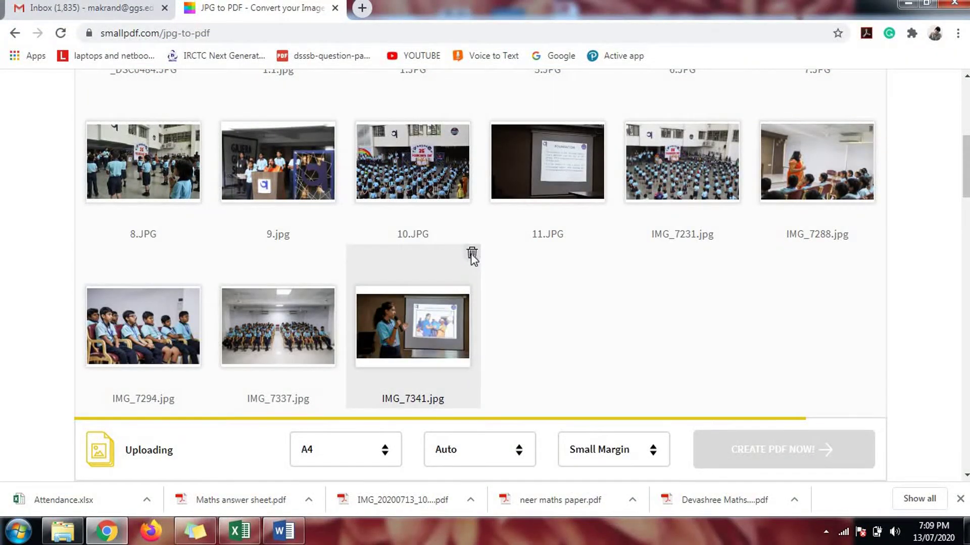
# Step: Delete IMG_7341, IMG_7337, IMG_7294, IMG_7288, IMG_7231, 11, 10, 9 and 8 from the grid
pyautogui.click(471, 256)
pyautogui.click(336, 254)
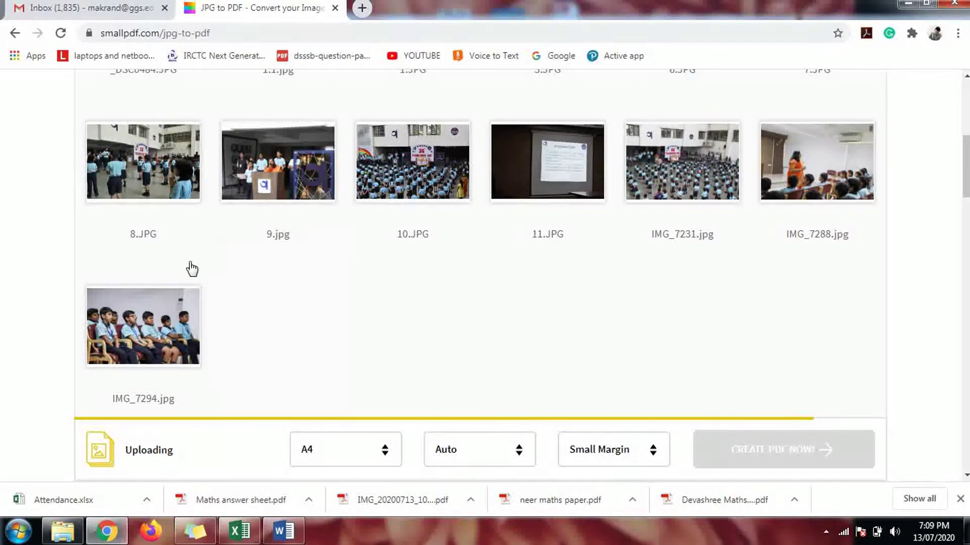
pyautogui.click(201, 255)
pyautogui.scroll(2, 496, 297)
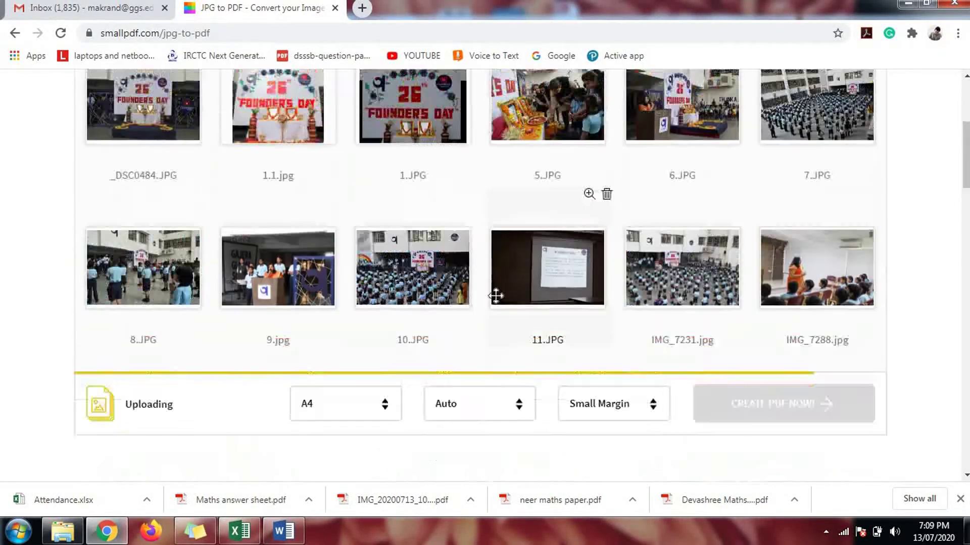
pyautogui.scroll(1, 495, 297)
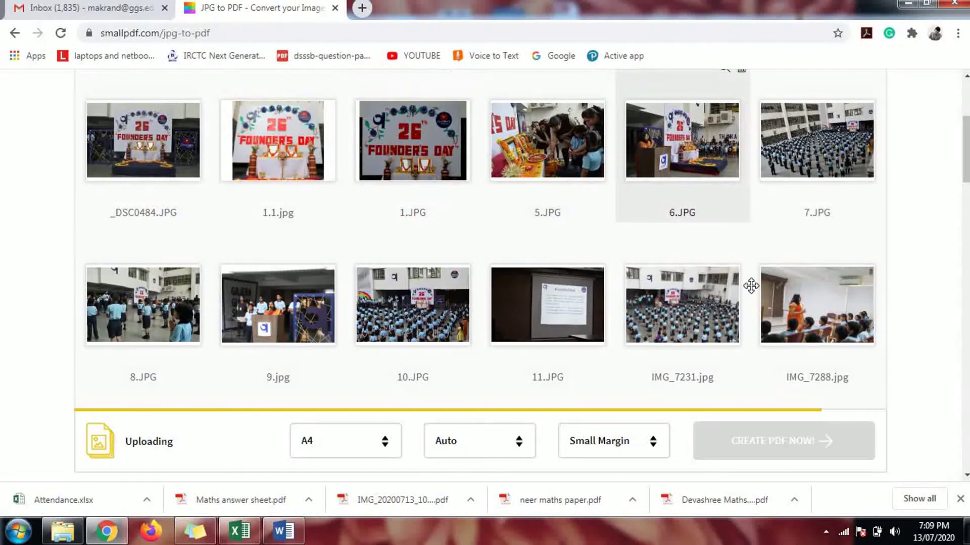
pyautogui.click(877, 236)
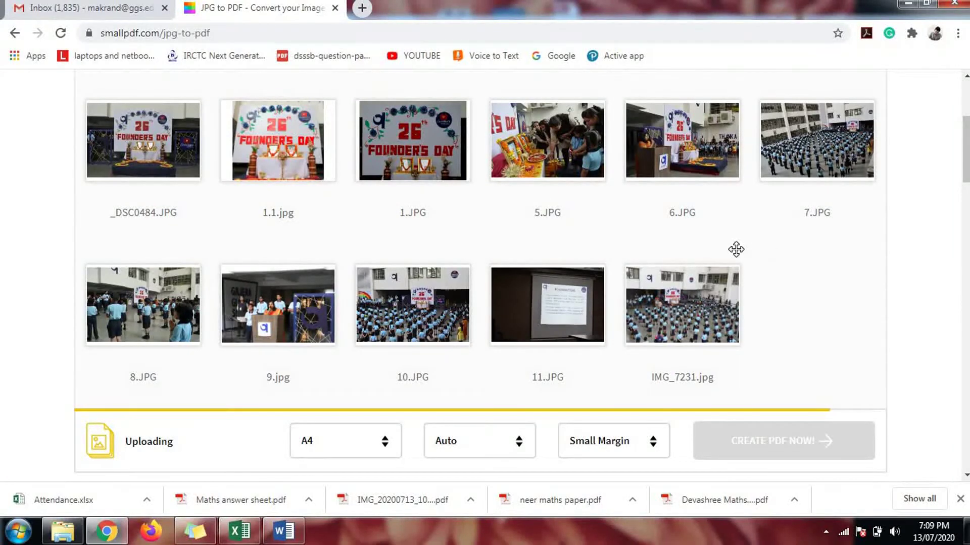
pyautogui.click(741, 233)
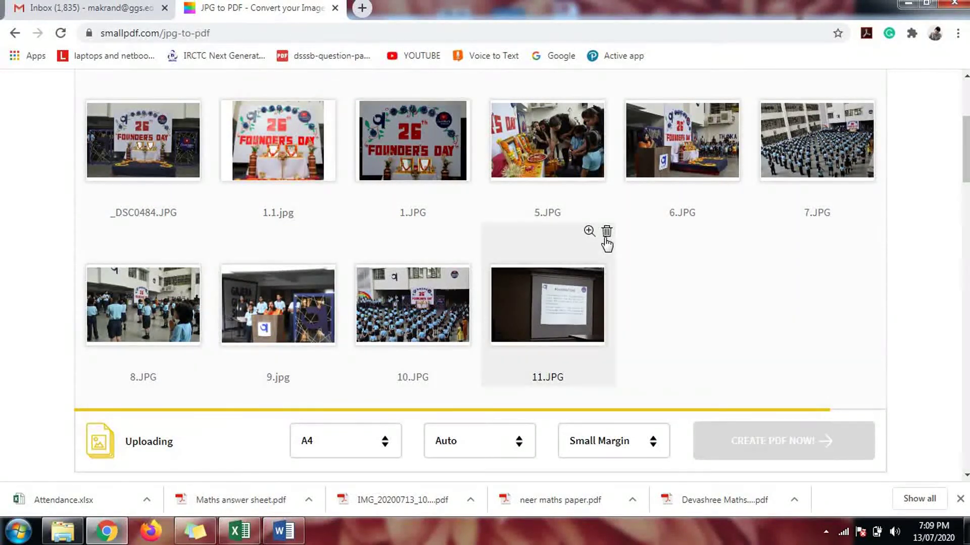
pyautogui.click(607, 233)
pyautogui.click(471, 231)
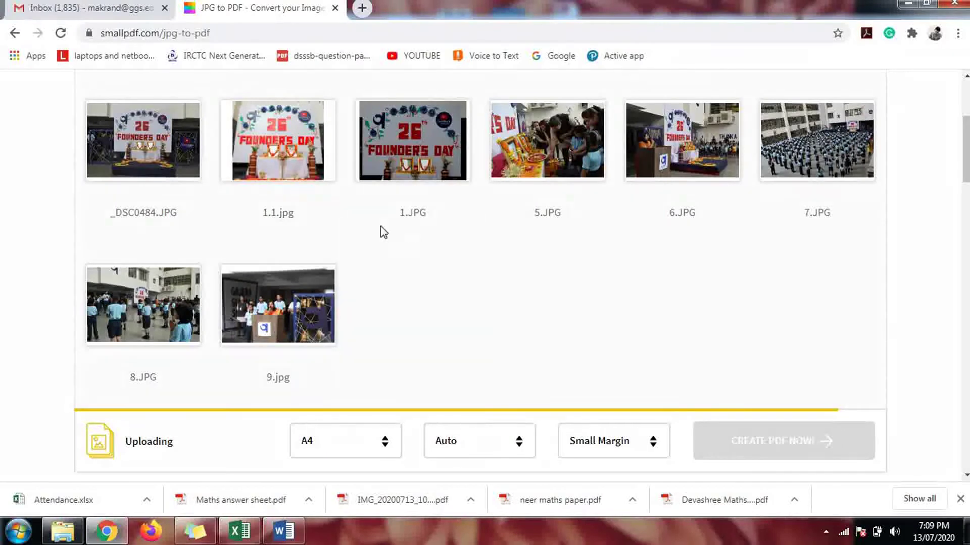
pyautogui.click(337, 232)
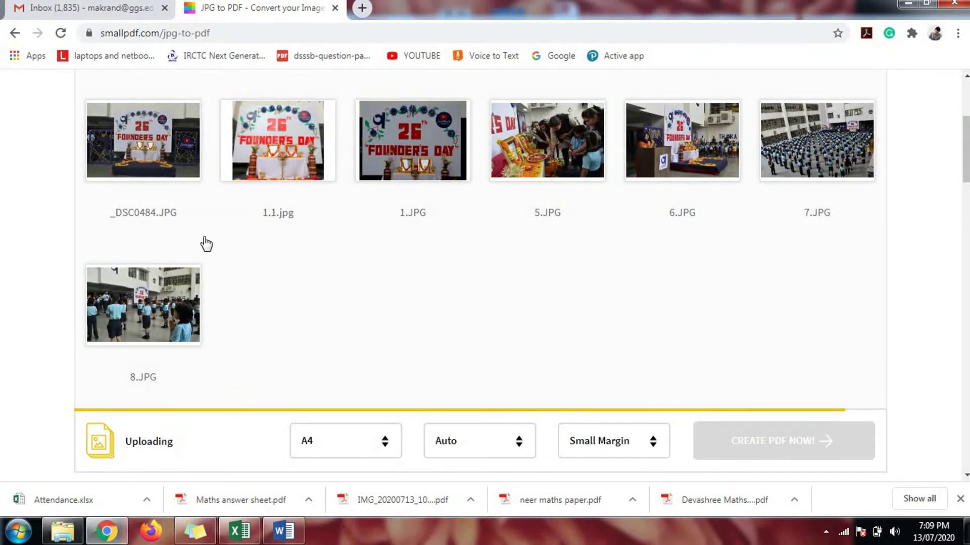
pyautogui.click(202, 232)
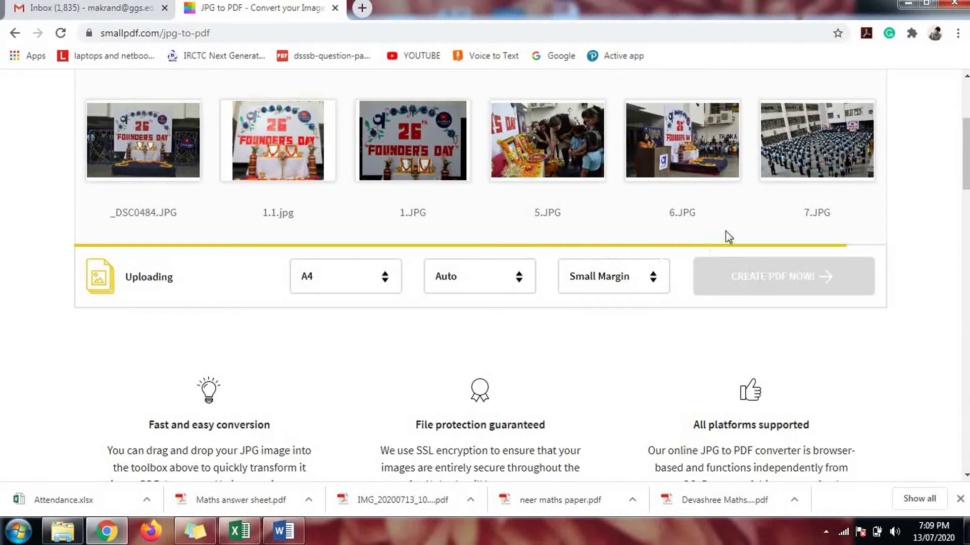
# Step: Delete 7.JPG as well, leaving five photos queued
pyautogui.moveTo(211, 206)
pyautogui.scroll(2, 211, 205)
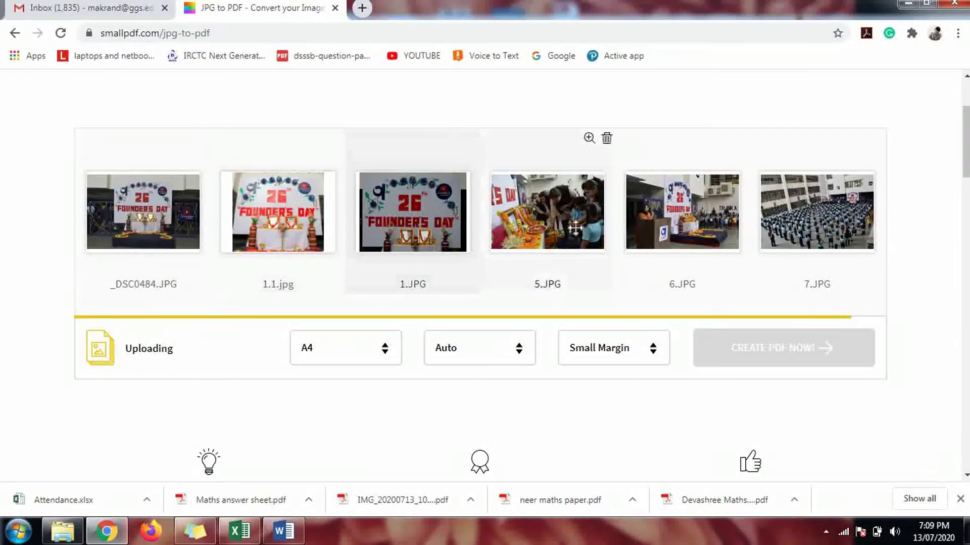
pyautogui.moveTo(683, 234)
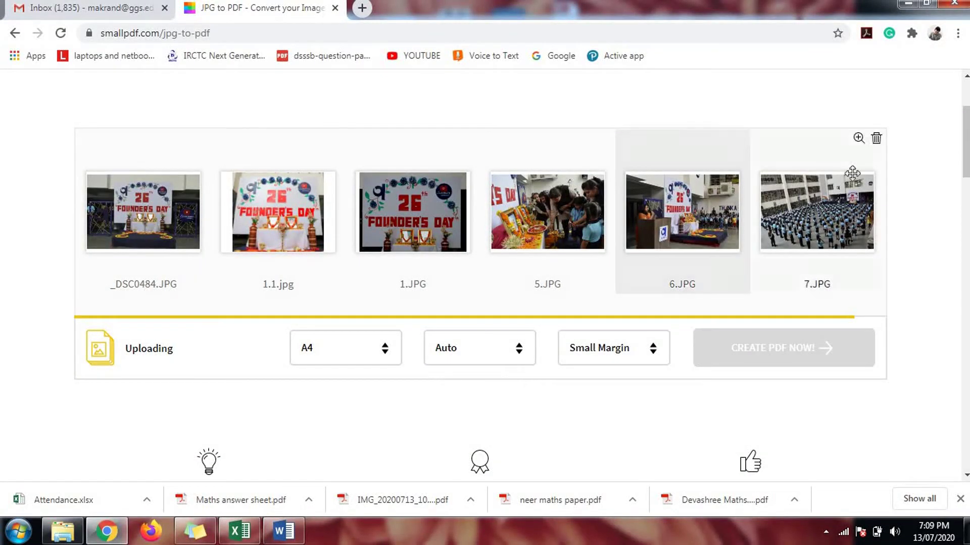
pyautogui.click(876, 139)
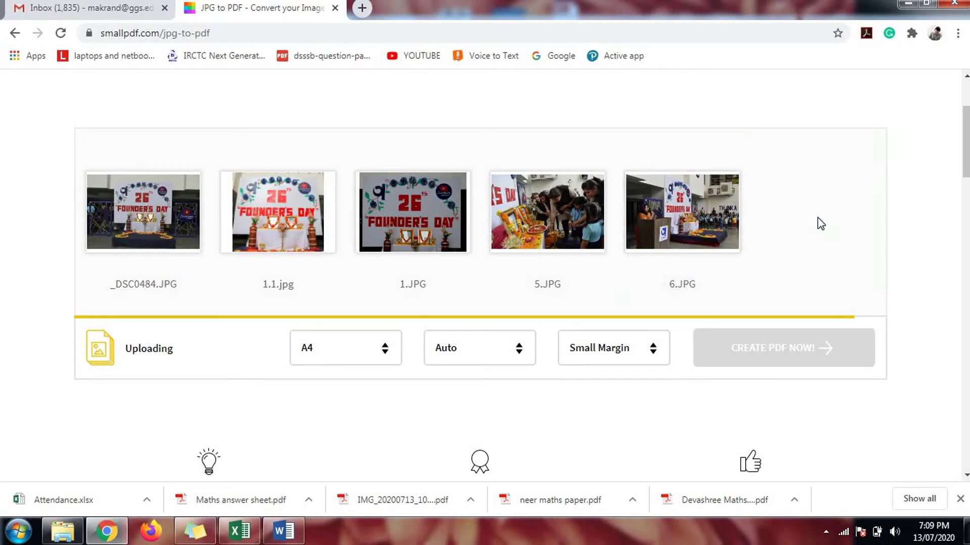
pyautogui.moveTo(687, 227)
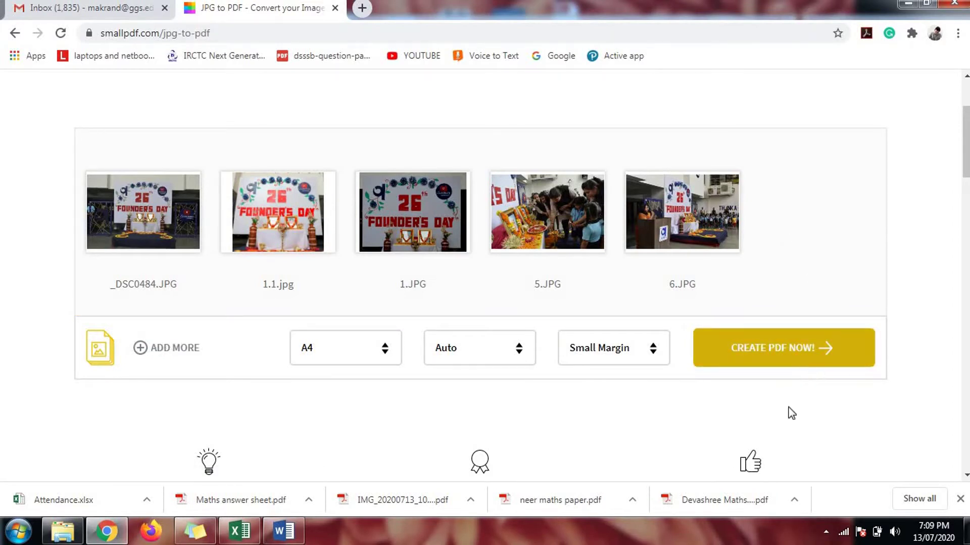
# Step: Create _DSC0484-converted.pdf, start its download, pause it at 9.1 MB, and start over
pyautogui.click(793, 362)
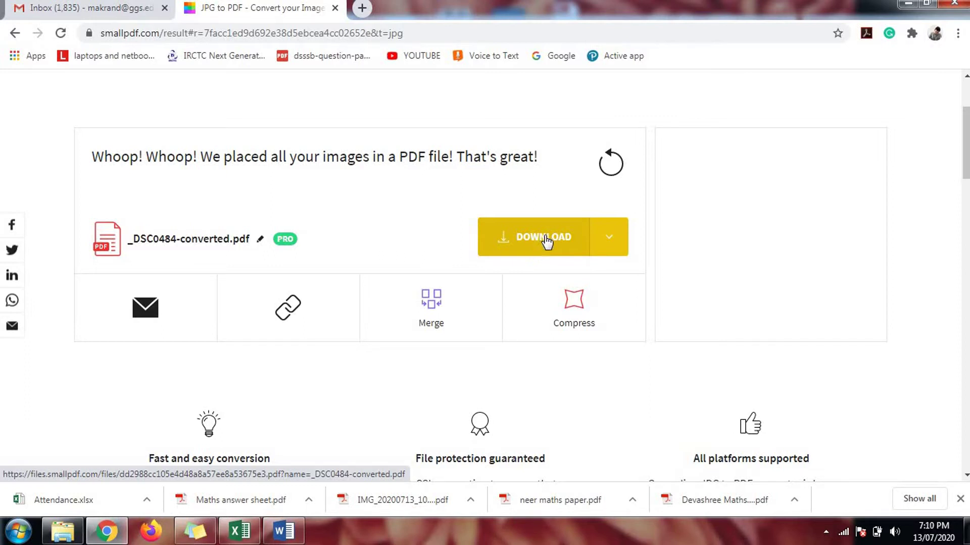
pyautogui.click(546, 237)
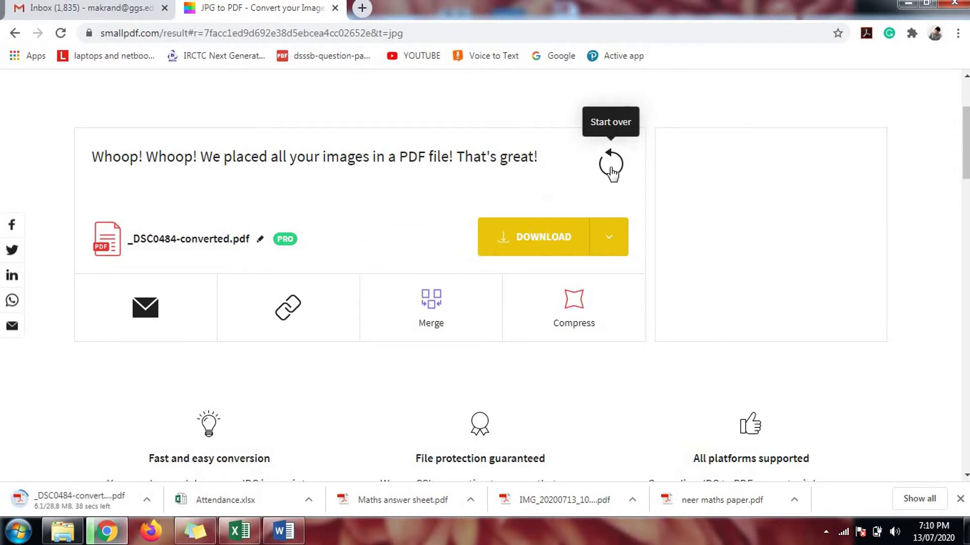
pyautogui.click(146, 499)
pyautogui.click(174, 434)
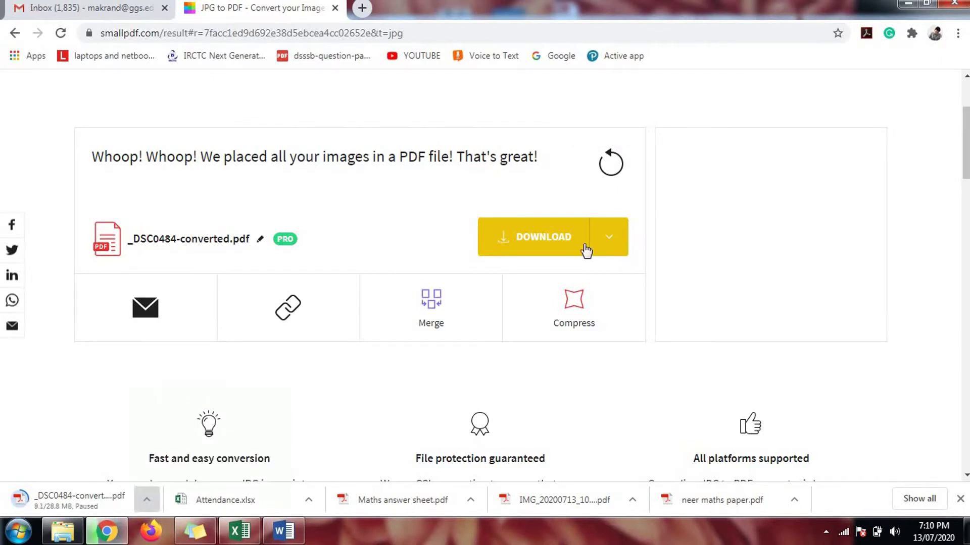
pyautogui.click(602, 165)
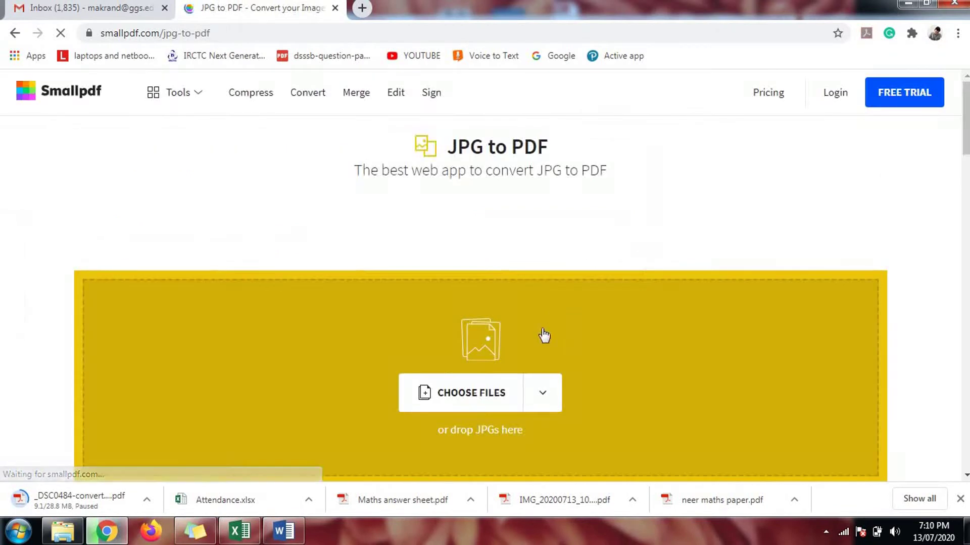
# Step: Select _DSC0484, 1.1, 1 and 5 in the photo folder and drag them onto Smallpdf's drop area
pyautogui.click(62, 530)
pyautogui.click(275, 350)
pyautogui.click(171, 121)
pyautogui.hotkey('shift', 'Right')
pyautogui.hotkey('shift', 'Right')
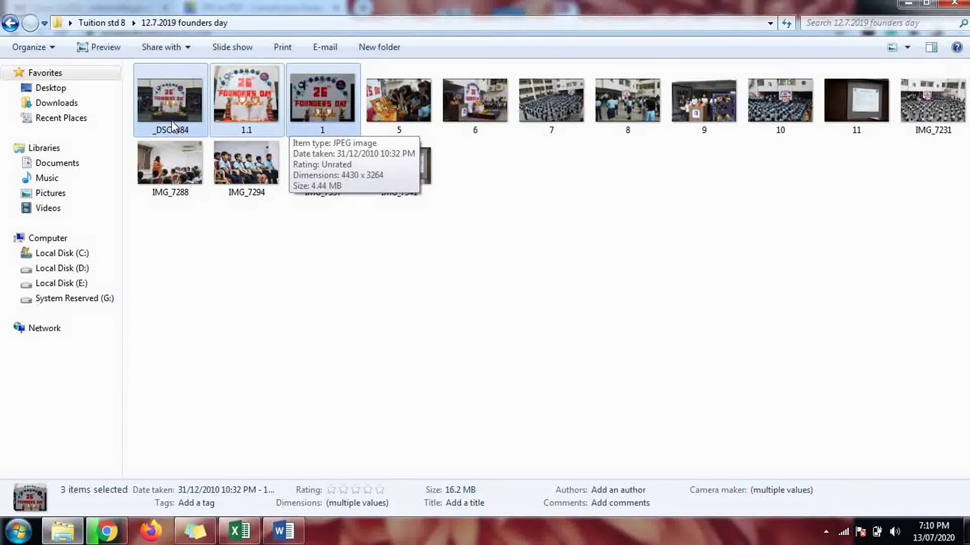
pyautogui.hotkey('shift', 'Right')
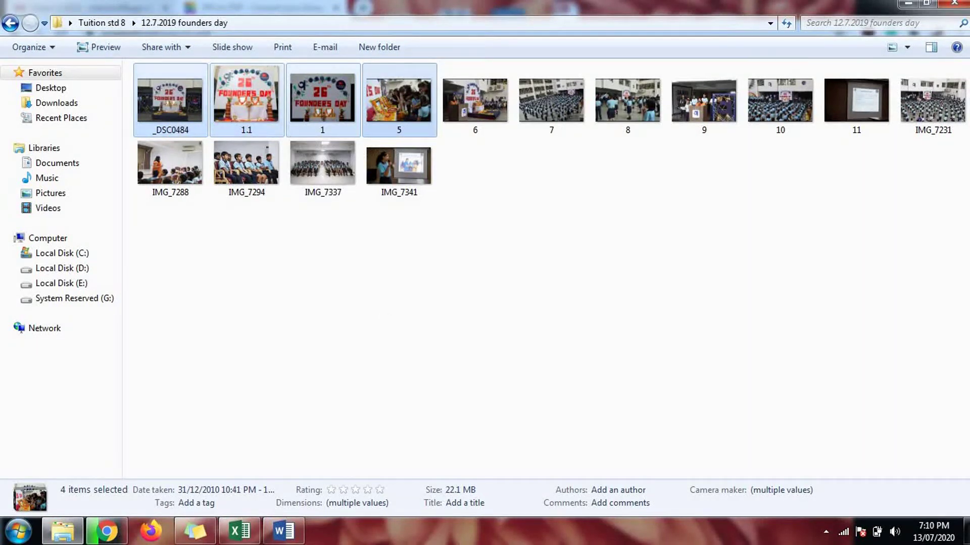
pyautogui.moveTo(227, 127); pyautogui.dragTo(378, 418)
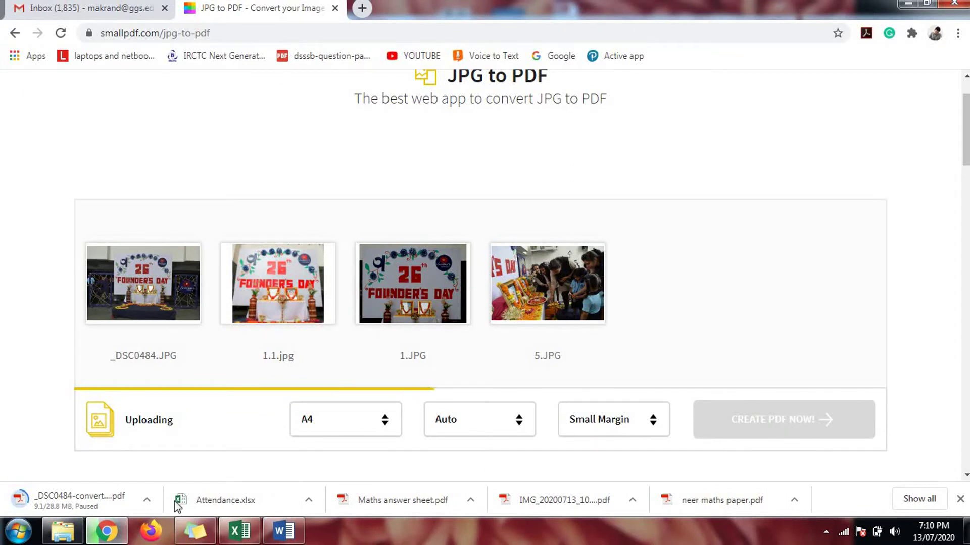
# Step: Open and dismiss the paused download's options while the four photos finish uploading
pyautogui.click(147, 500)
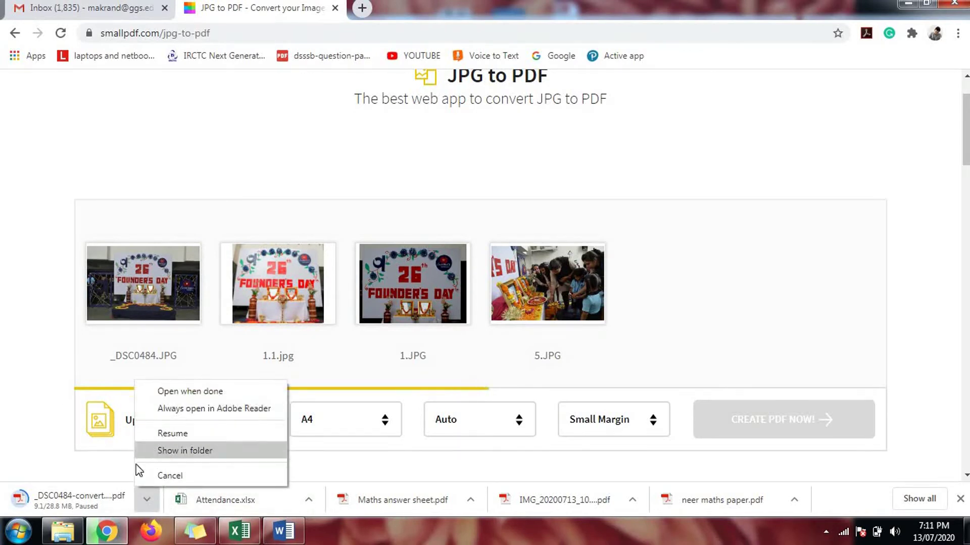
pyautogui.click(25, 407)
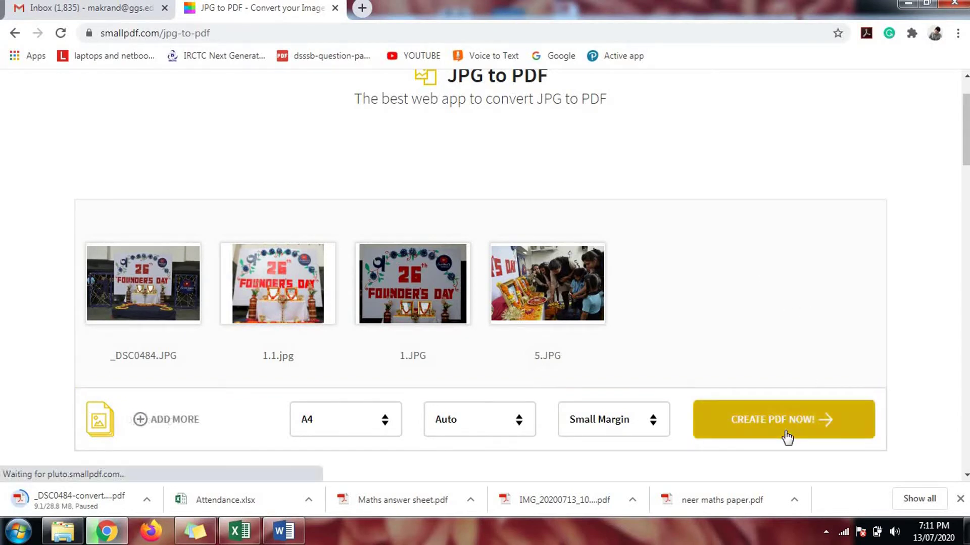
# Step: Create and download _DSC0484-converted.pdf from the four photos, then check the photo folder
pyautogui.click(786, 428)
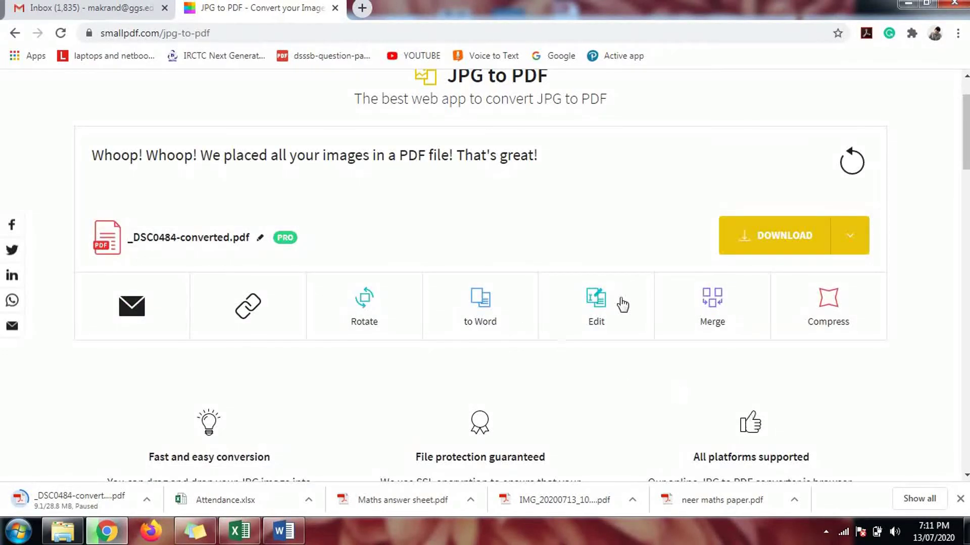
pyautogui.click(799, 251)
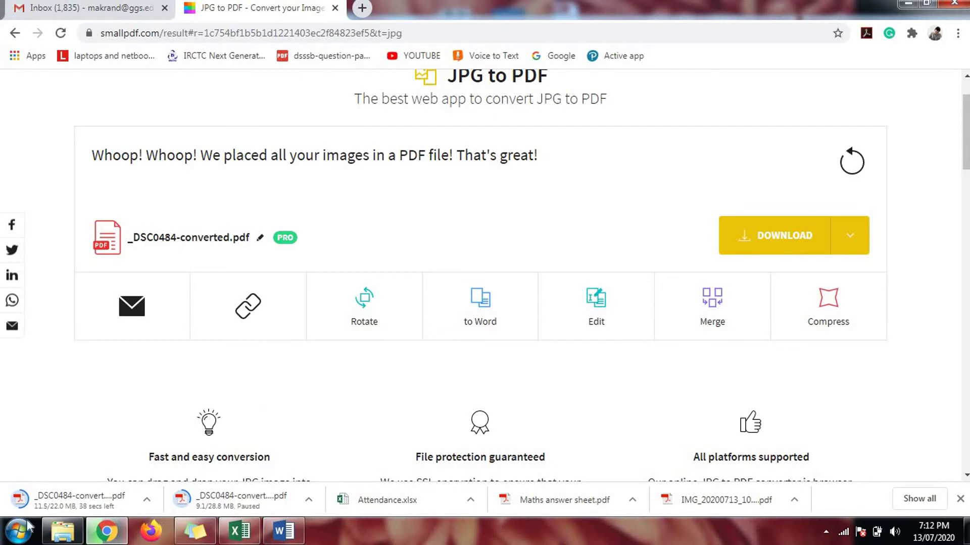
pyautogui.click(63, 532)
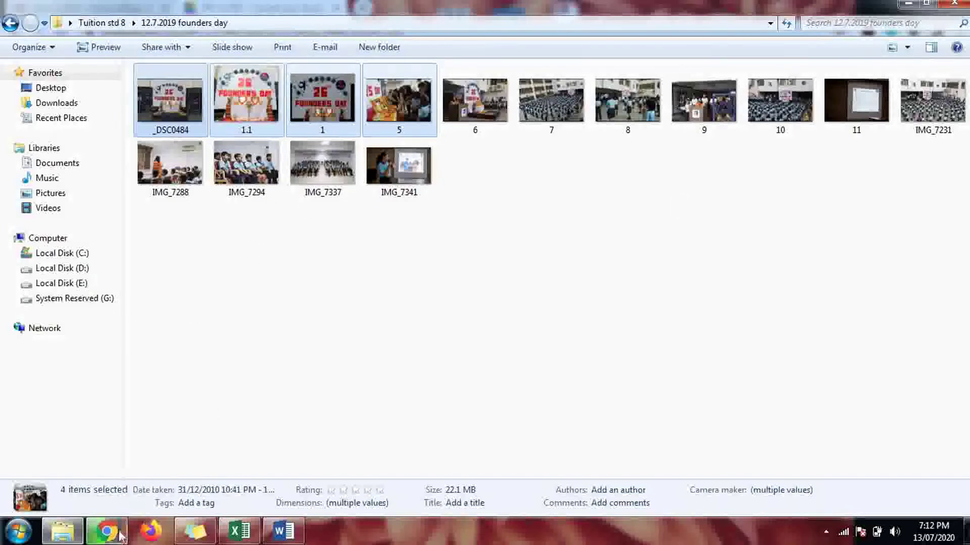
pyautogui.moveTo(106, 531)
pyautogui.click(116, 533)
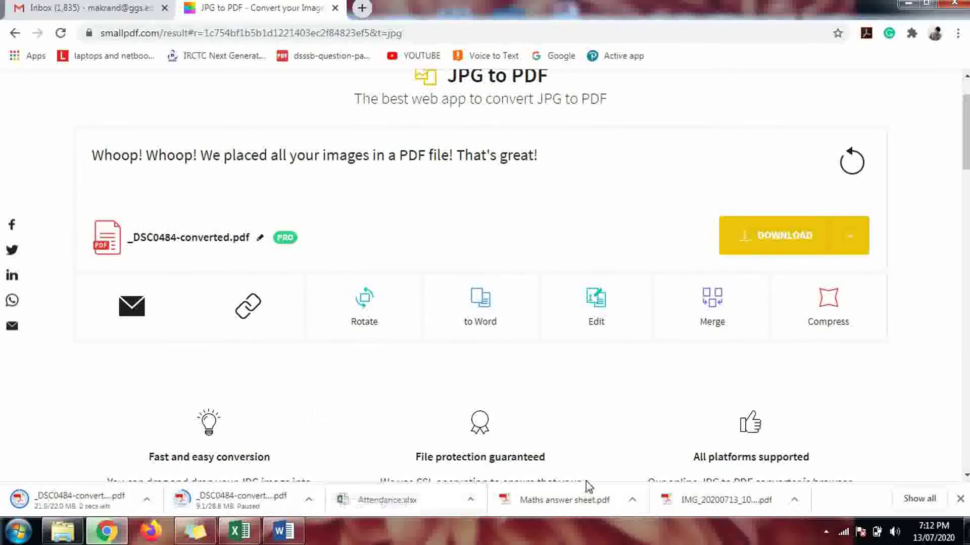
# Step: Show the downloaded PDF in Explorer's 12.7.2019 founders day photo folder
pyautogui.click(147, 501)
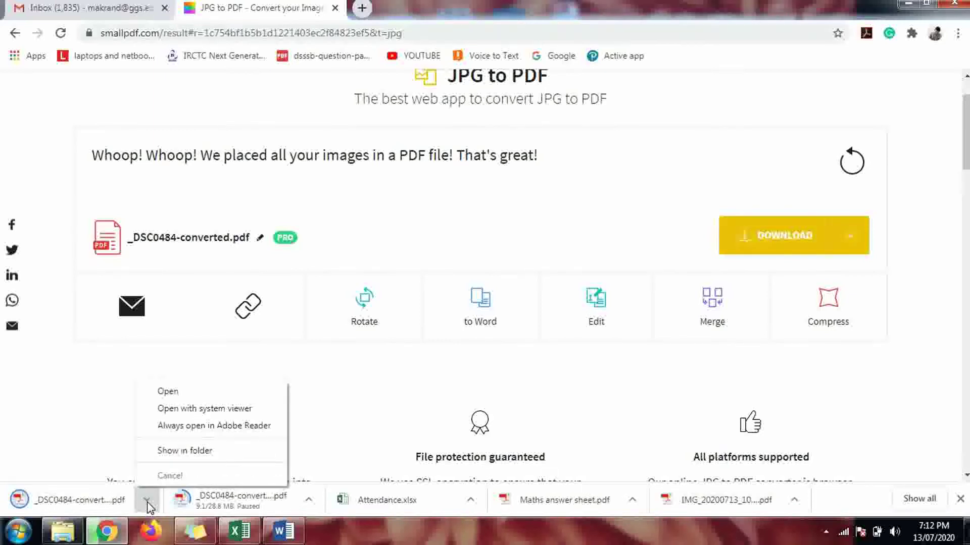
pyautogui.click(195, 454)
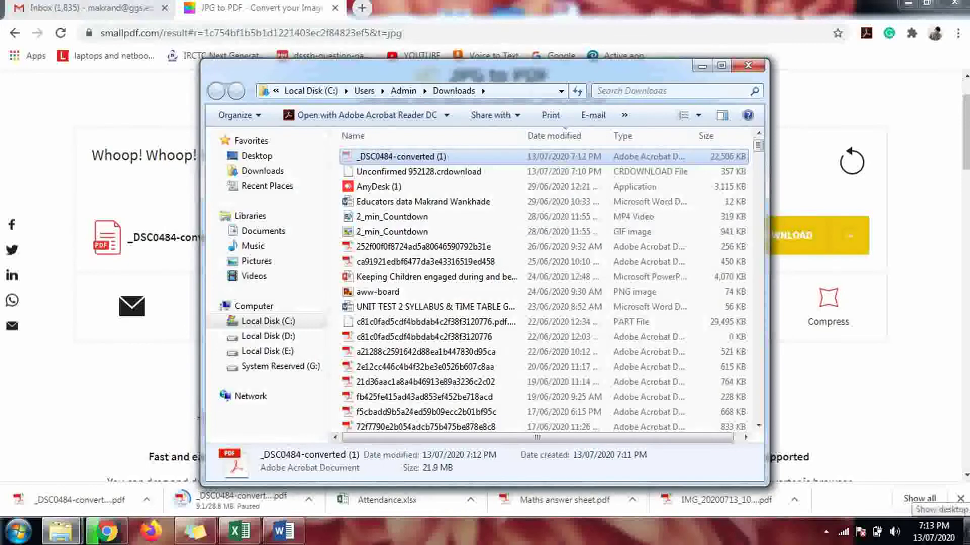
pyautogui.moveTo(71, 539)
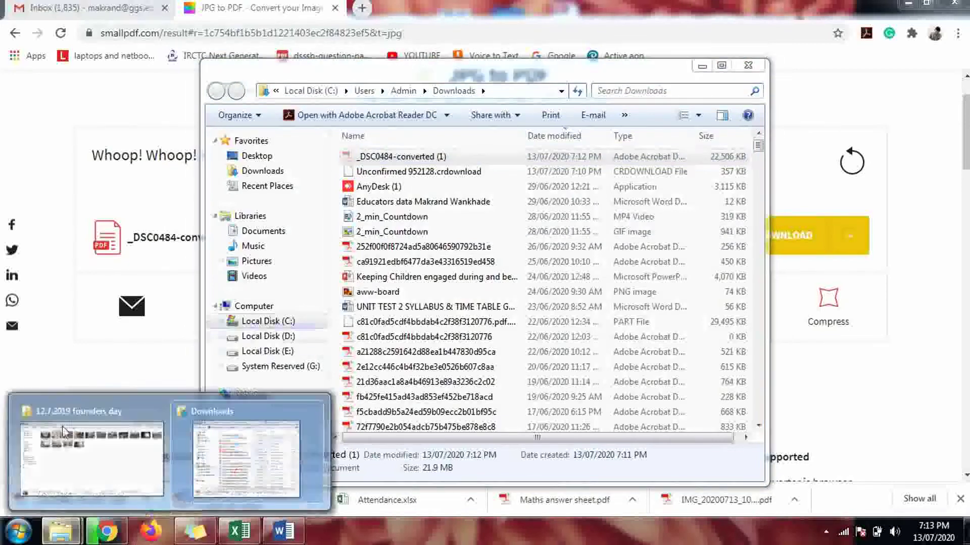
pyautogui.click(66, 452)
pyautogui.click(453, 270)
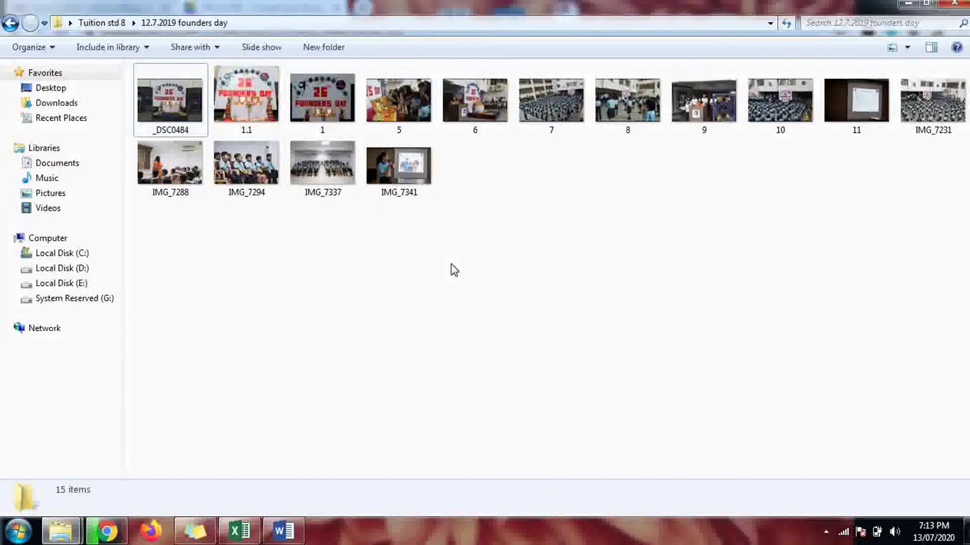
# Step: Rename the new PDF to 'founders day' and select it
pyautogui.click(479, 230)
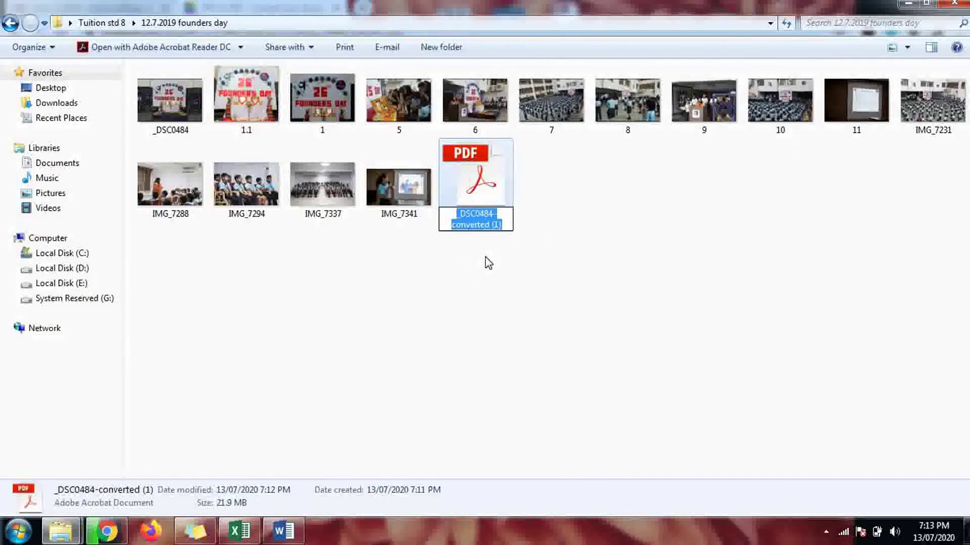
pyautogui.press('BackSpace')
pyautogui.write('fou')
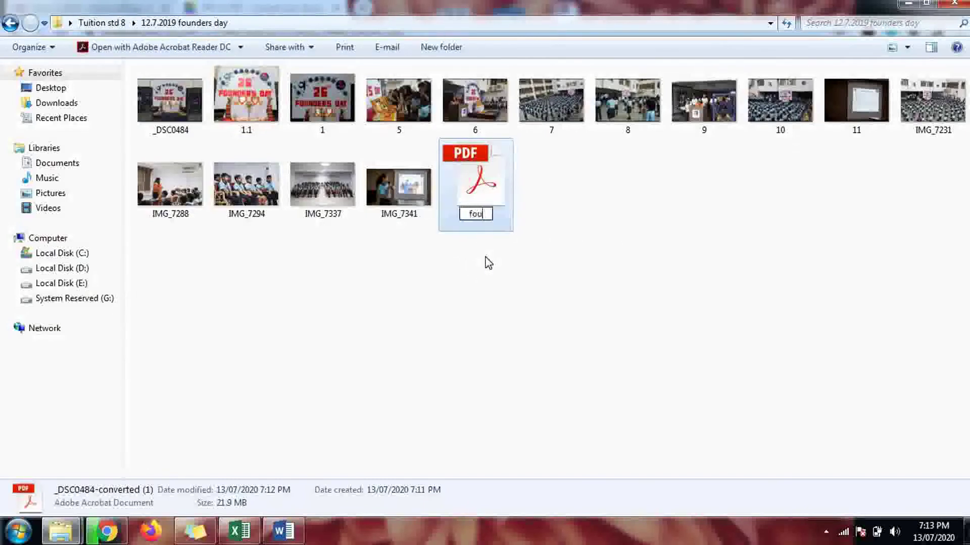
pyautogui.write('nders day')
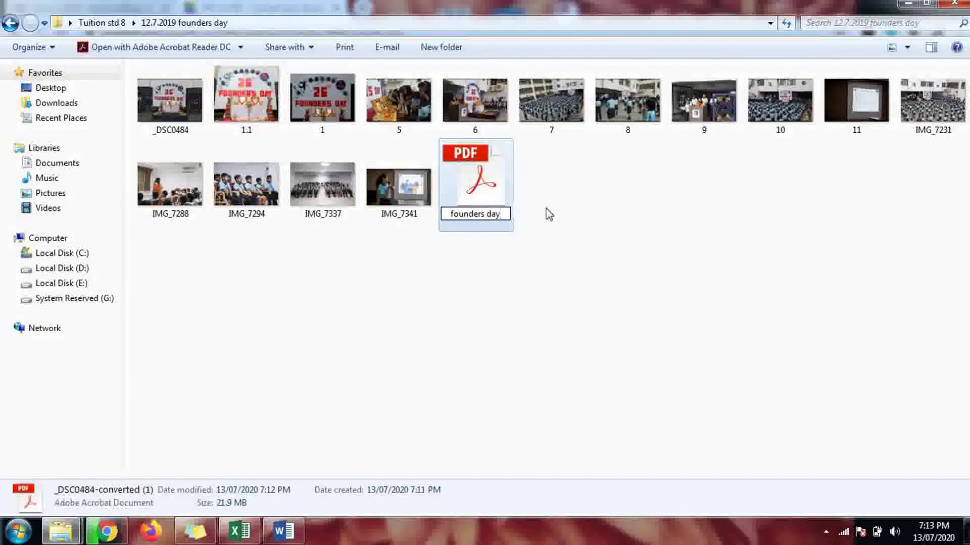
pyautogui.click(525, 292)
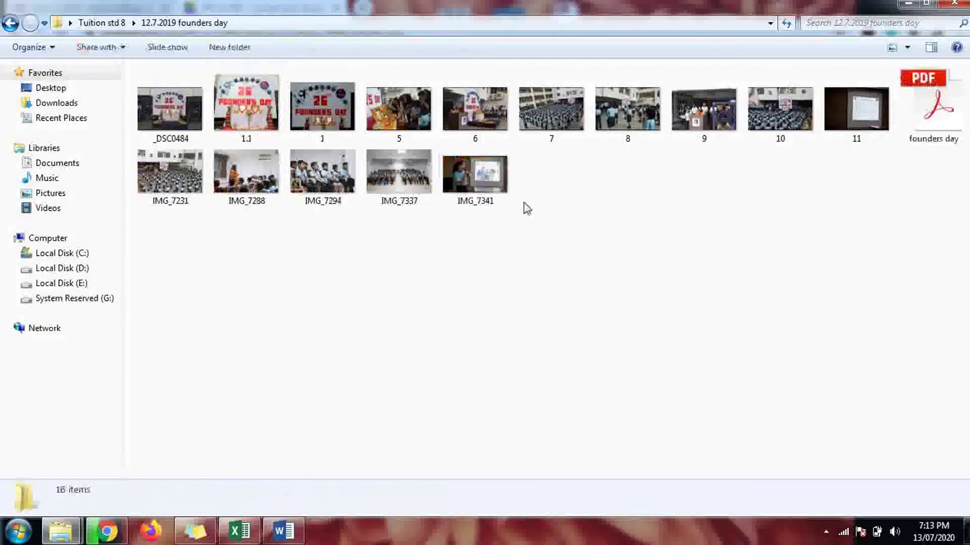
pyautogui.click(922, 147)
pyautogui.doubleClick(922, 144)
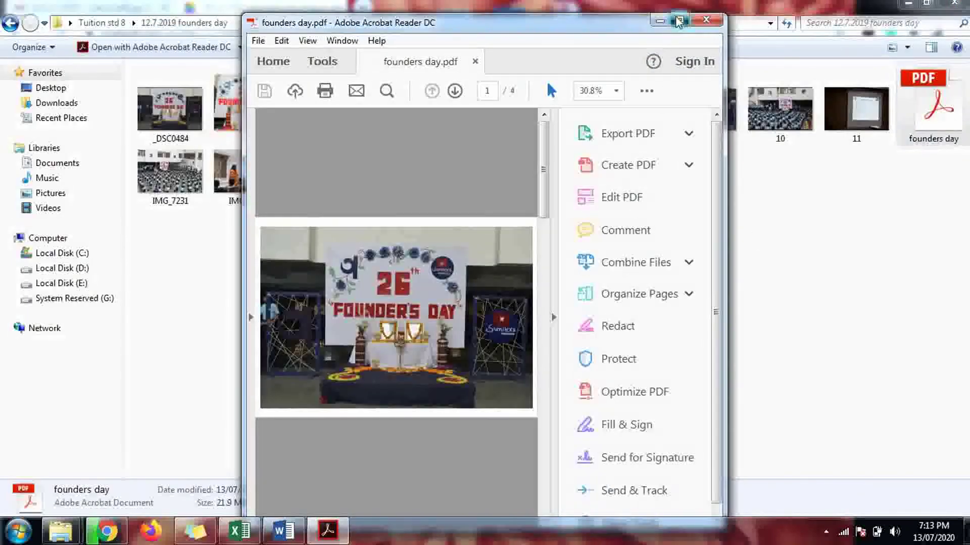
pyautogui.click(677, 21)
pyautogui.click(803, 303)
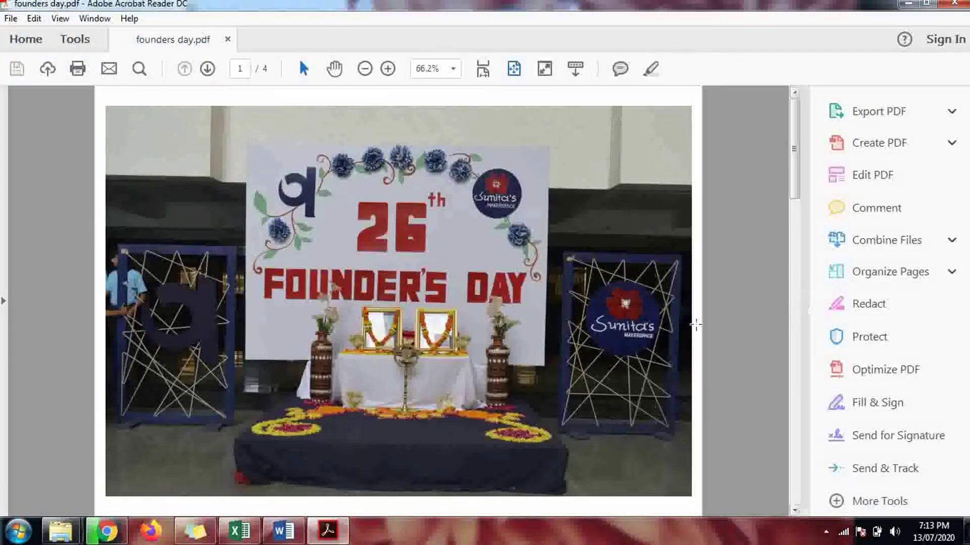
pyautogui.press('End')
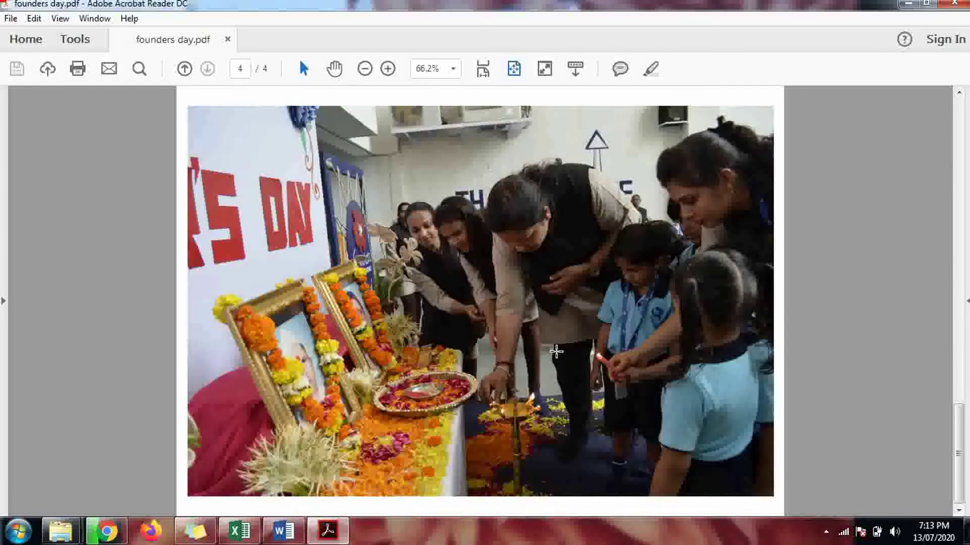
pyautogui.scroll(10, 556, 352)
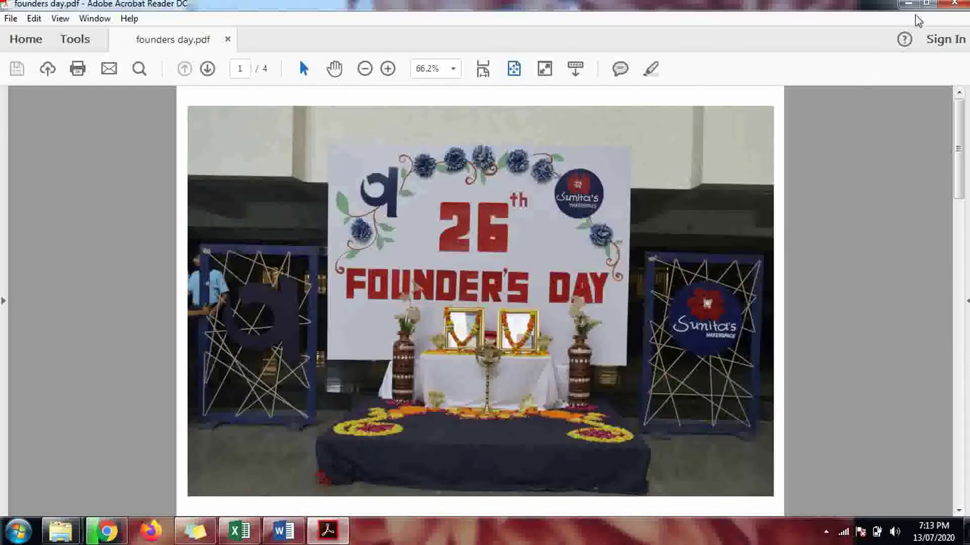
pyautogui.click(954, 3)
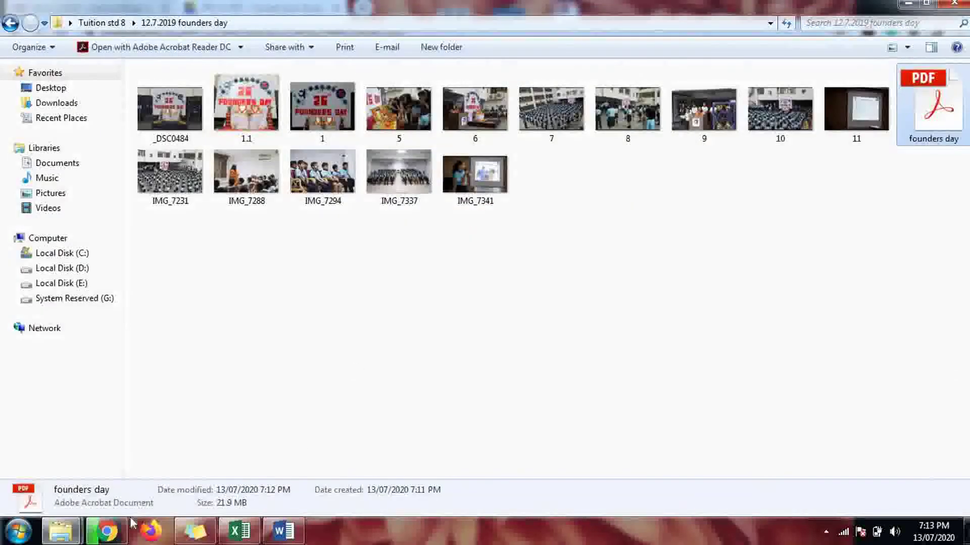
# Step: Sign out of the Google account currently open in Gmail
pyautogui.click(108, 530)
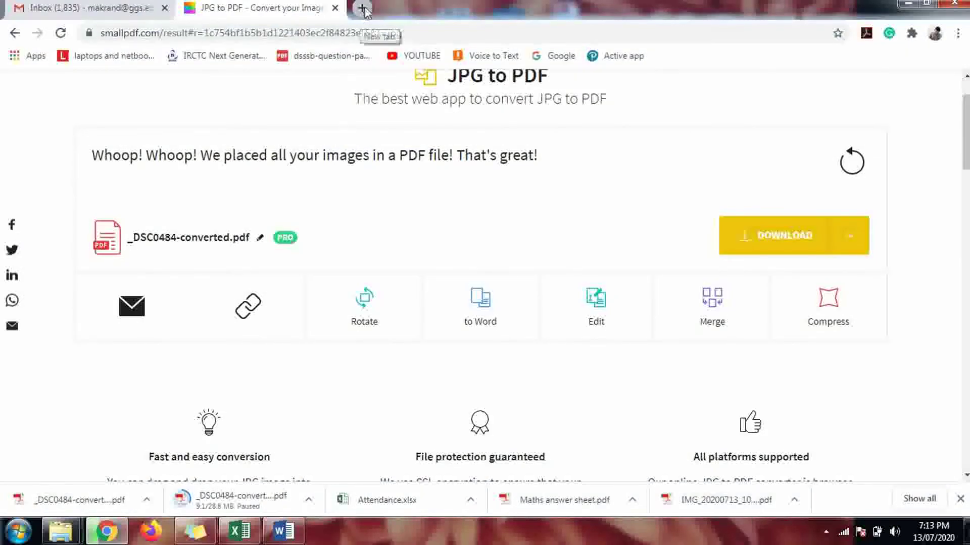
pyautogui.click(121, 11)
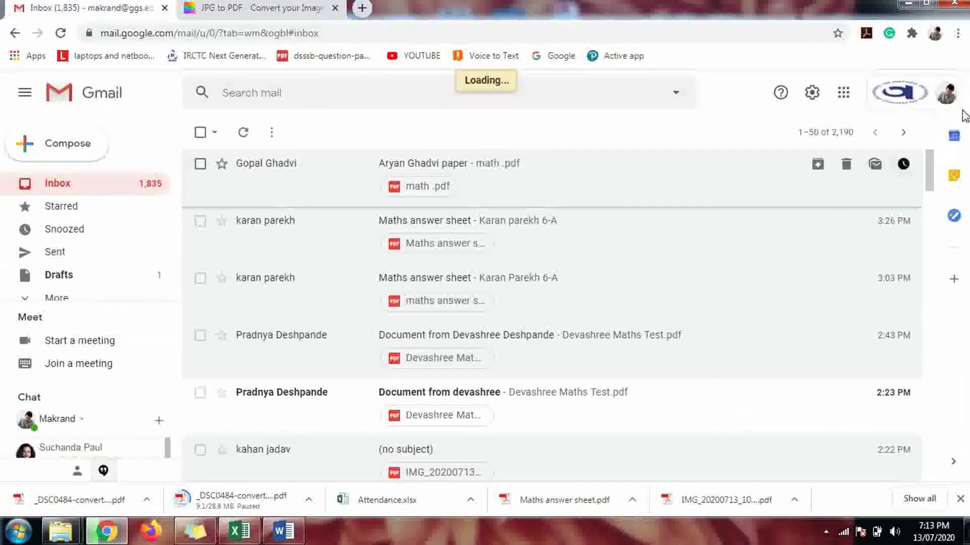
pyautogui.click(946, 93)
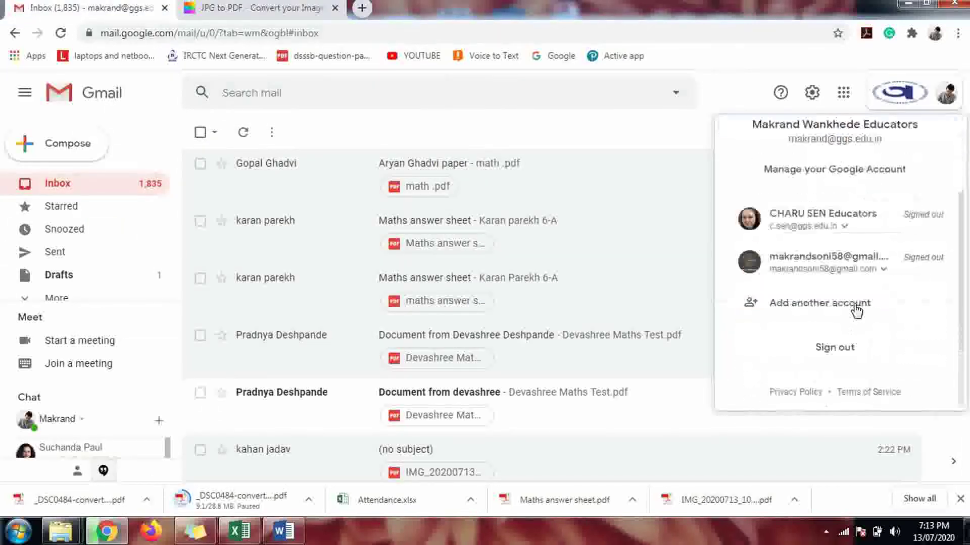
pyautogui.click(844, 349)
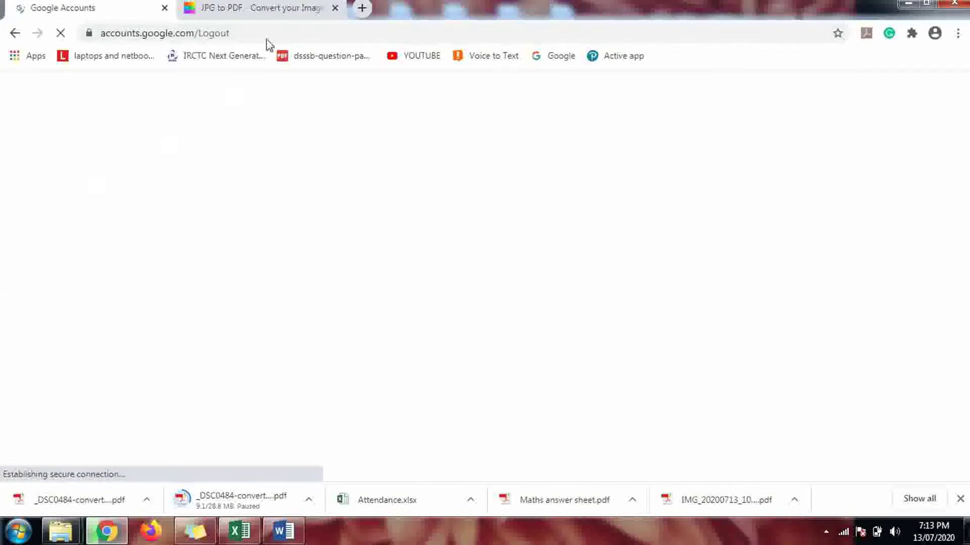
# Step: Sign in to Gmail with the school account and its password from a new Google tab
pyautogui.click(361, 8)
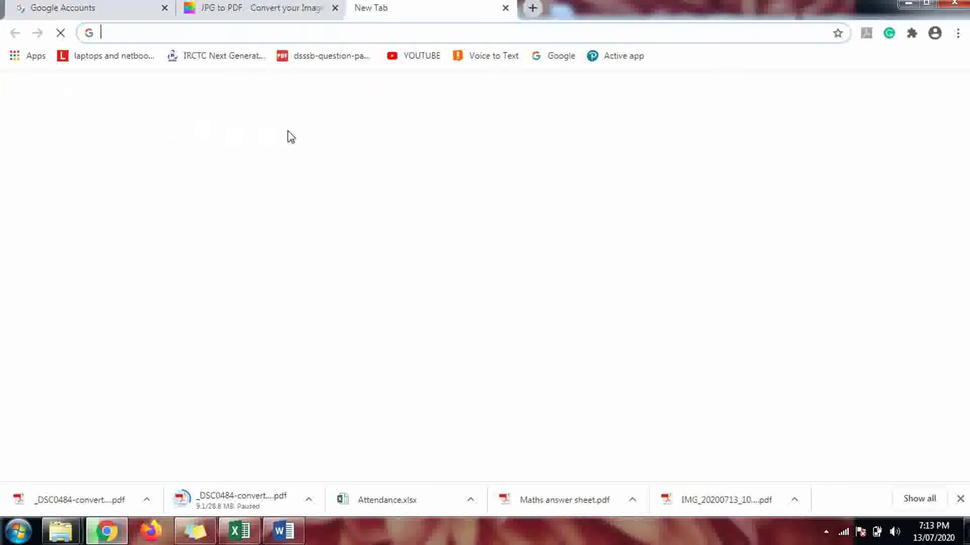
pyautogui.click(453, 450)
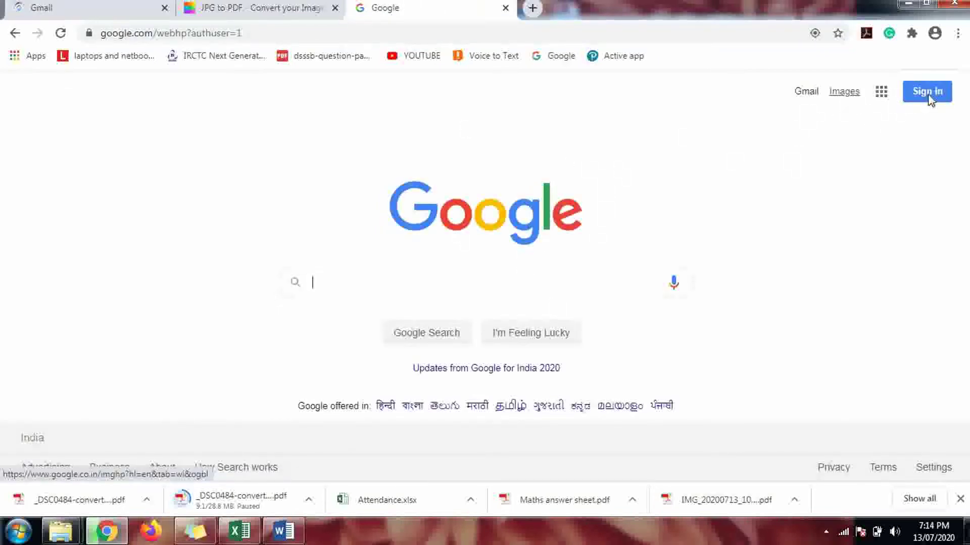
pyautogui.click(807, 98)
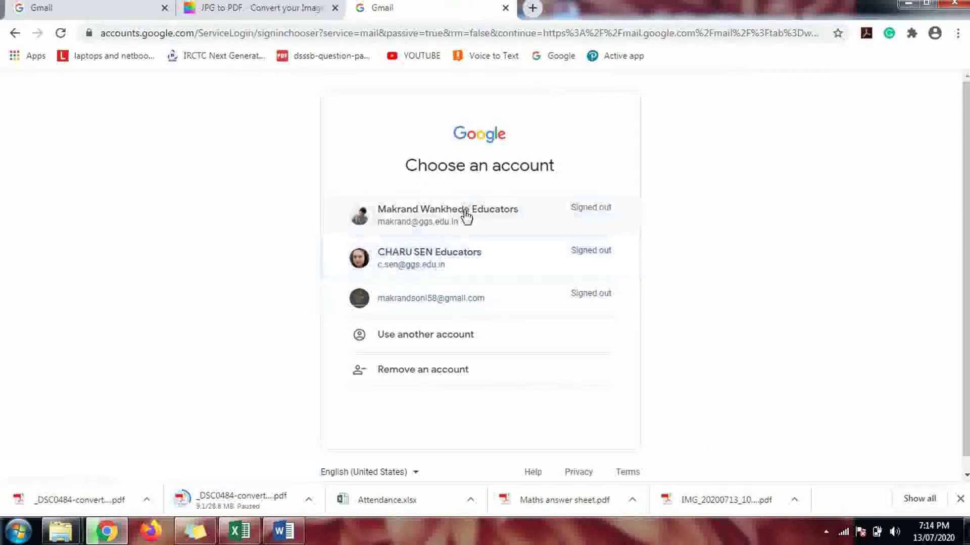
pyautogui.click(463, 216)
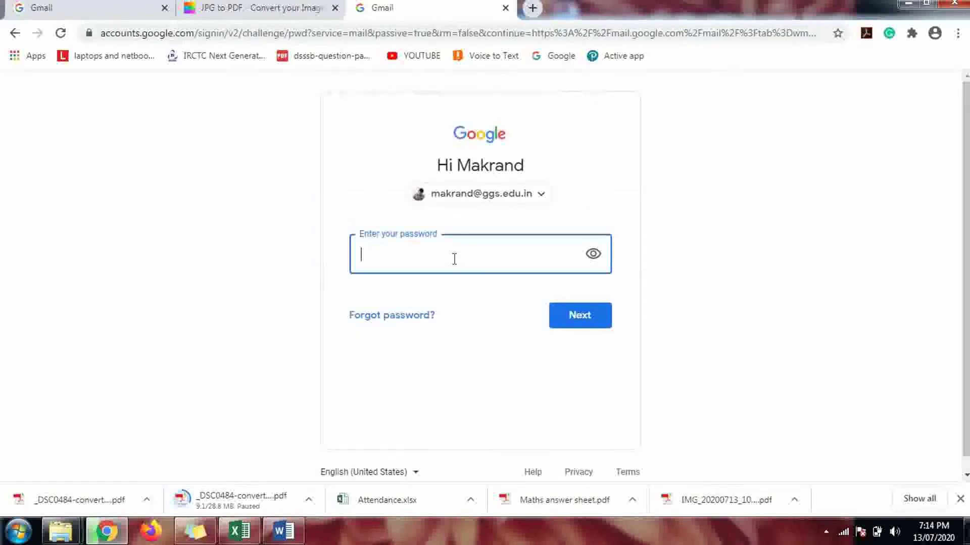
pyautogui.write('*****')
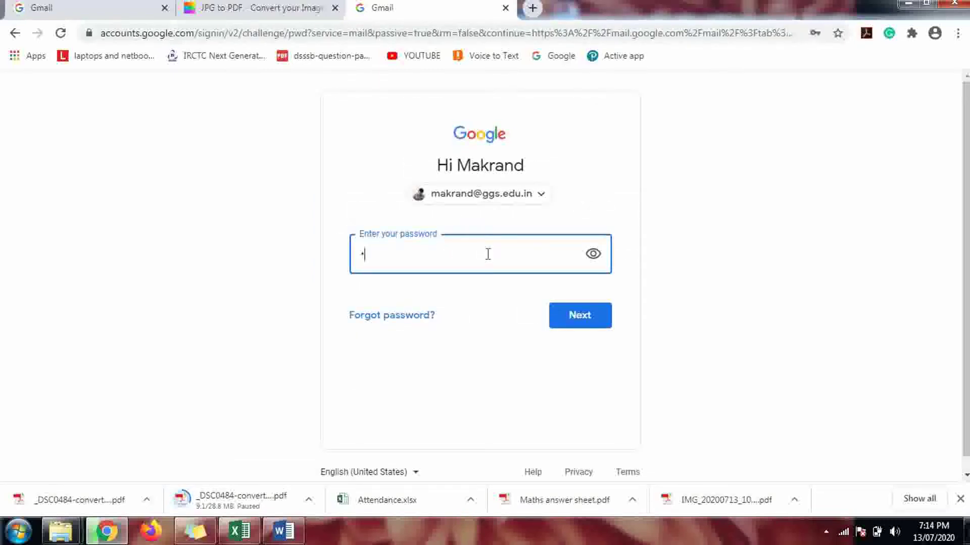
pyautogui.write('*****')
pyautogui.click(562, 312)
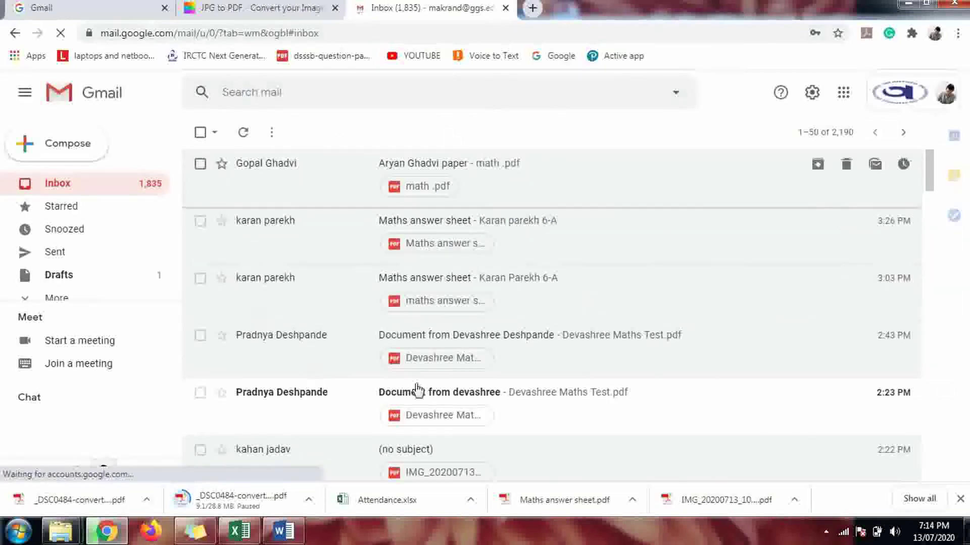
# Step: Start a new email addressed to the second inbox's address
pyautogui.click(87, 146)
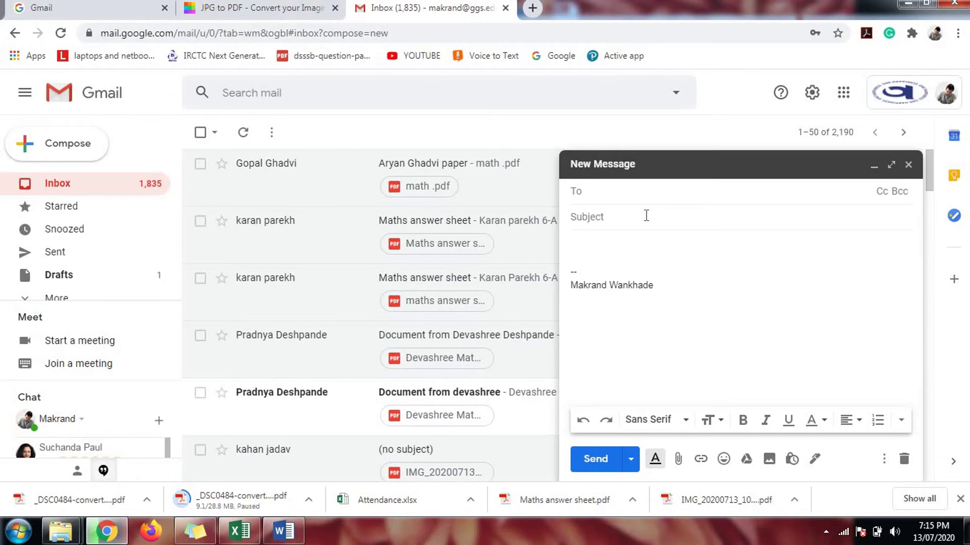
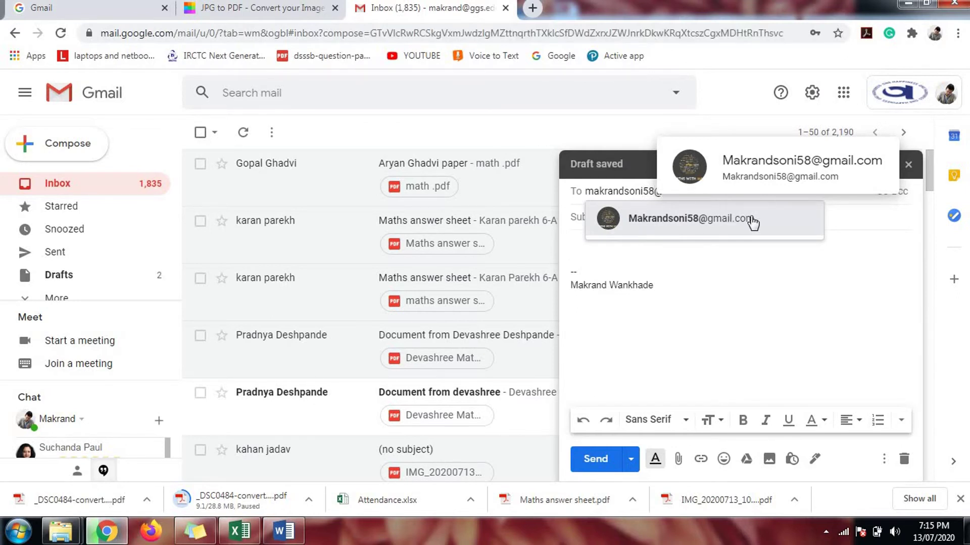
pyautogui.click(729, 222)
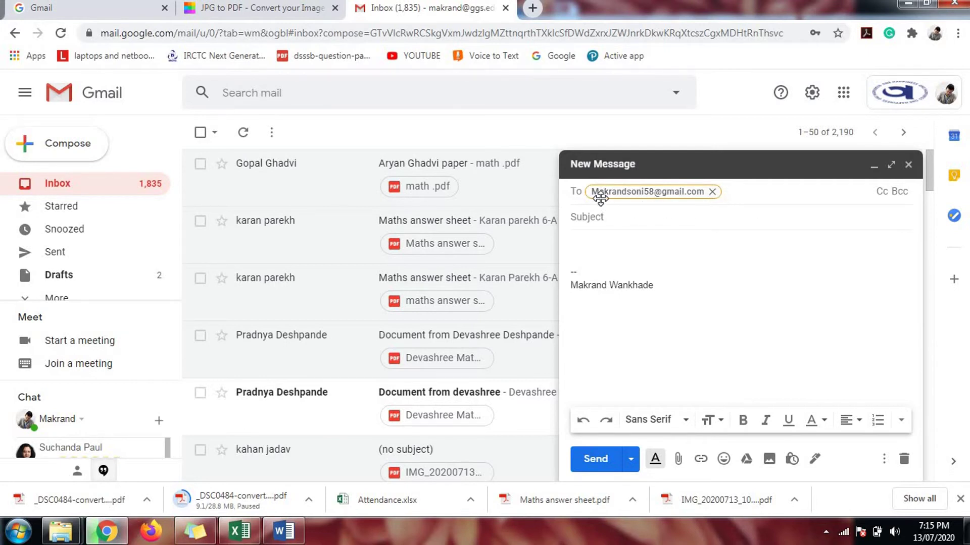
# Step: Give the email the subject 'Founder day' and body 'Kindly check the PDF'
pyautogui.click(718, 212)
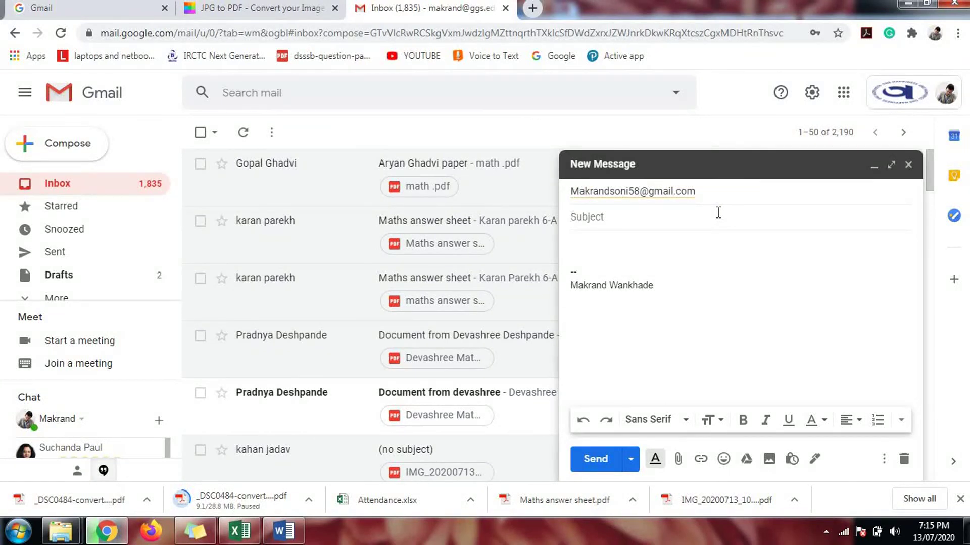
pyautogui.write('Founder day')
pyautogui.click(602, 242)
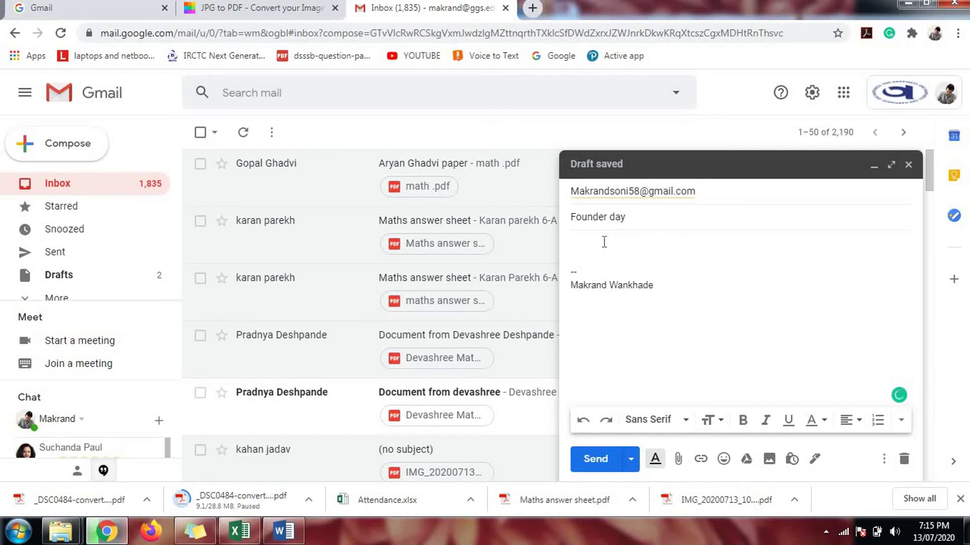
pyautogui.write('Kindly co')
pyautogui.write('eck the ')
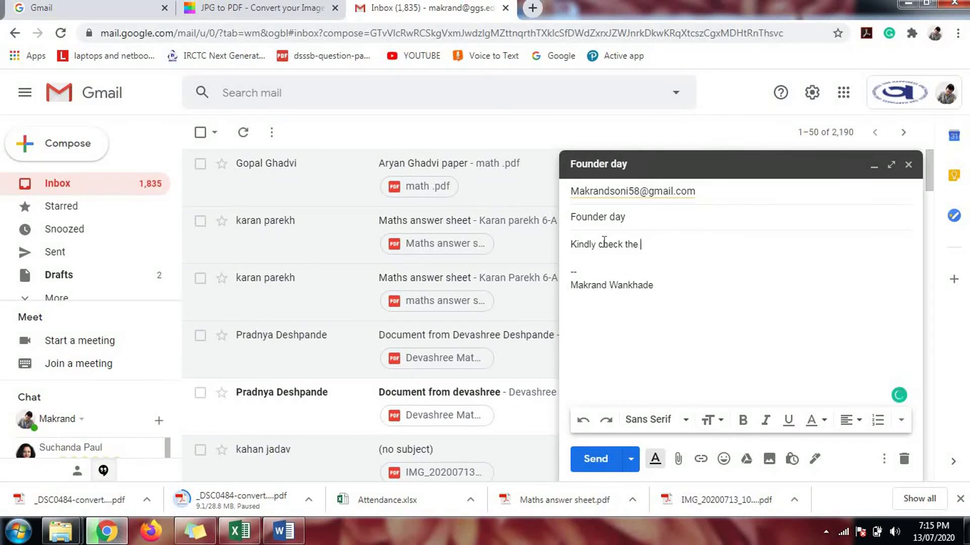
pyautogui.write('PDF')
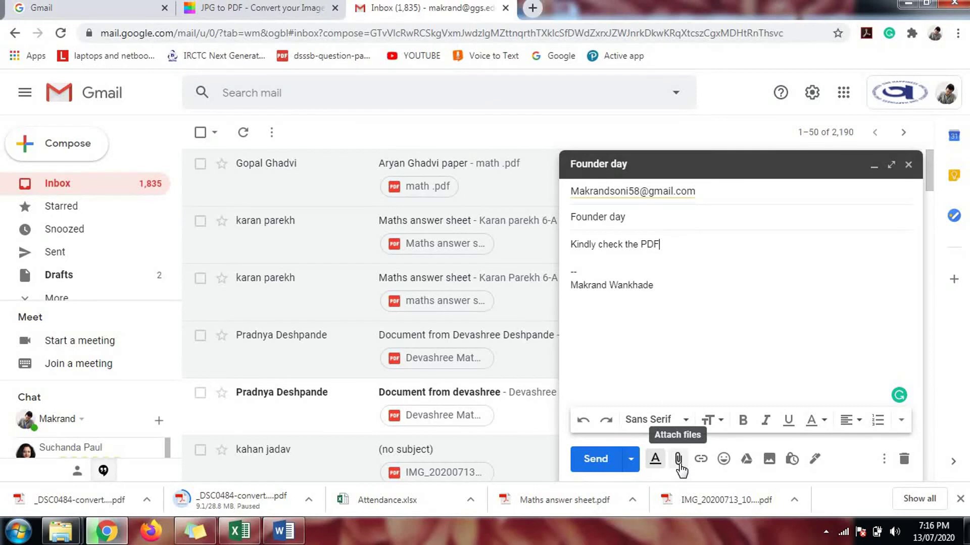
# Step: Attach founders day.pdf from the Explorer photo folder to the draft instead of using the file picker
pyautogui.click(678, 460)
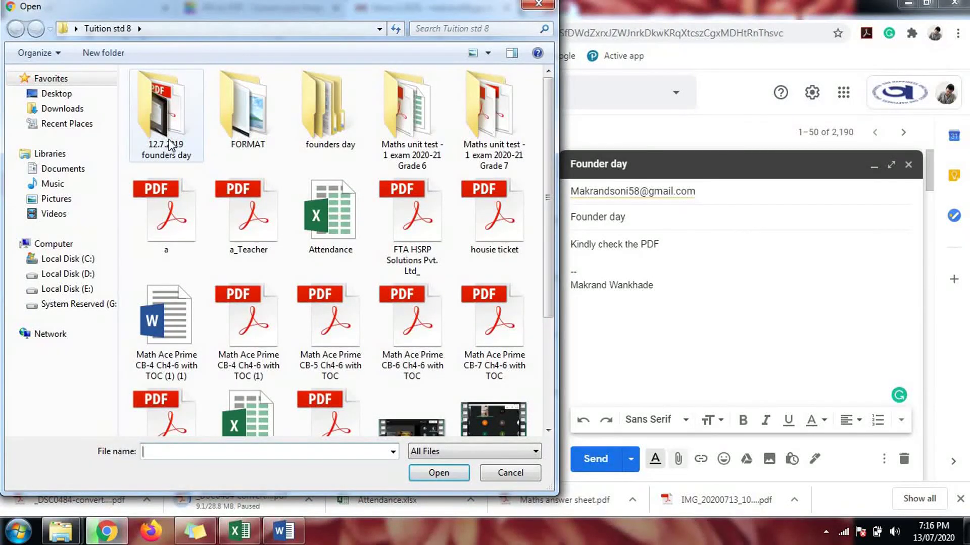
pyautogui.click(539, 5)
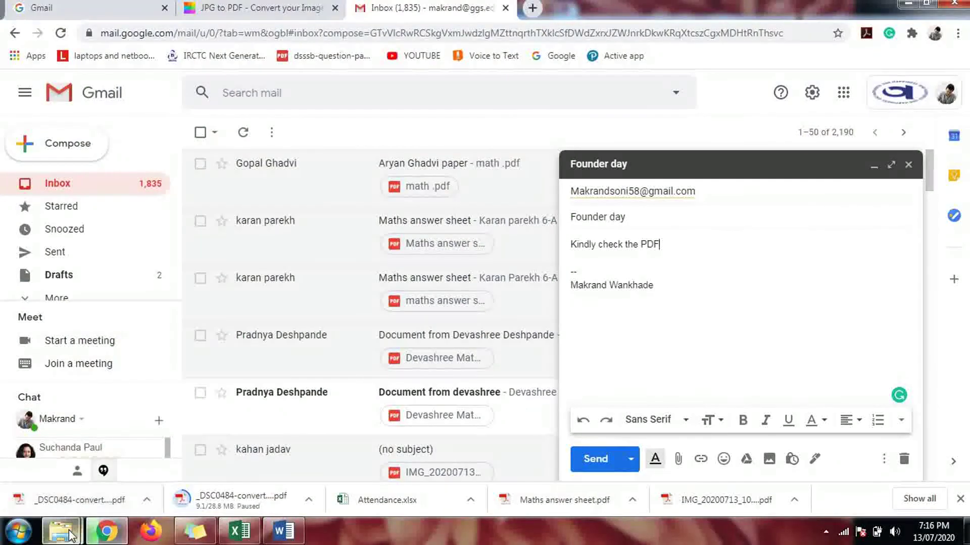
pyautogui.moveTo(60, 531)
pyautogui.click(121, 464)
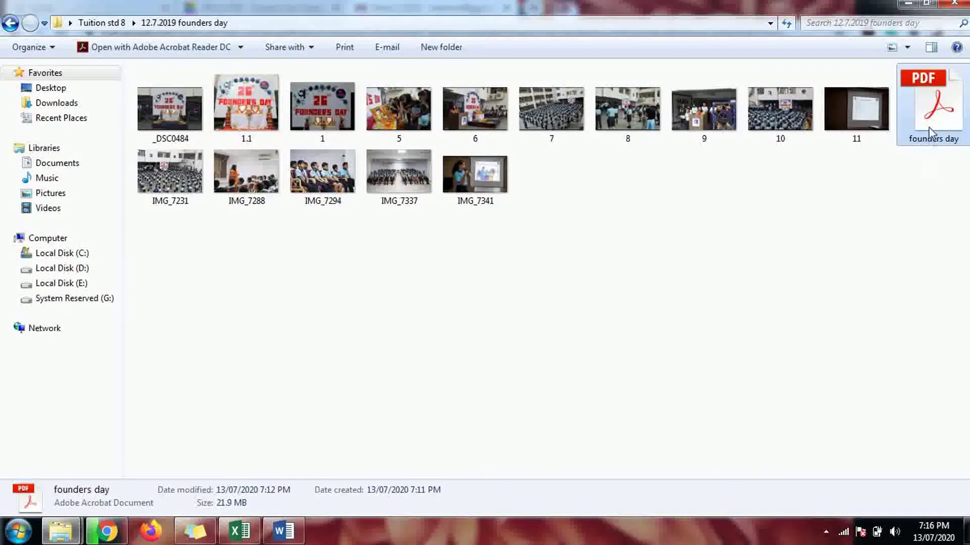
pyautogui.moveTo(934, 123); pyautogui.dragTo(728, 338)
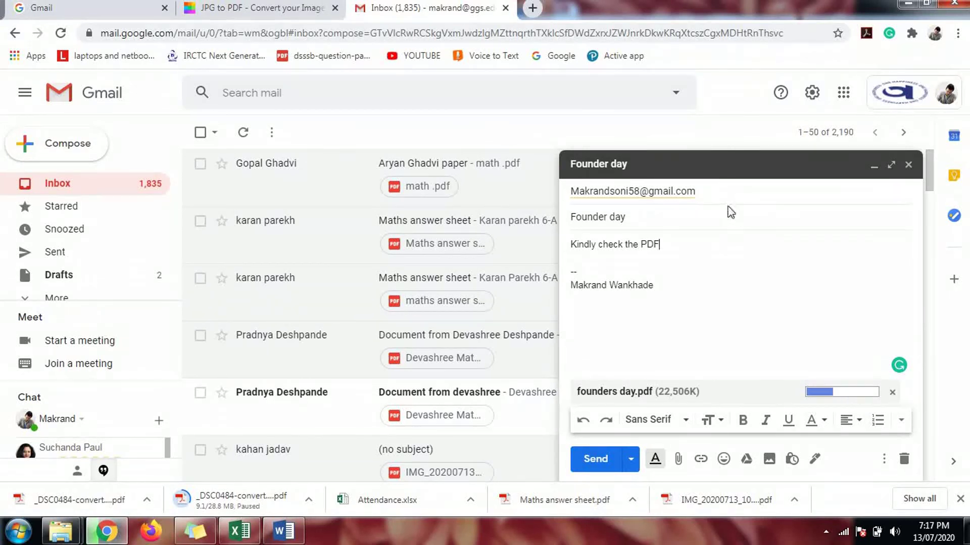
# Step: Verify the recipient and subject, then send the Founder day email after founders day.pdf uploads
pyautogui.click(661, 216)
pyautogui.click(726, 189)
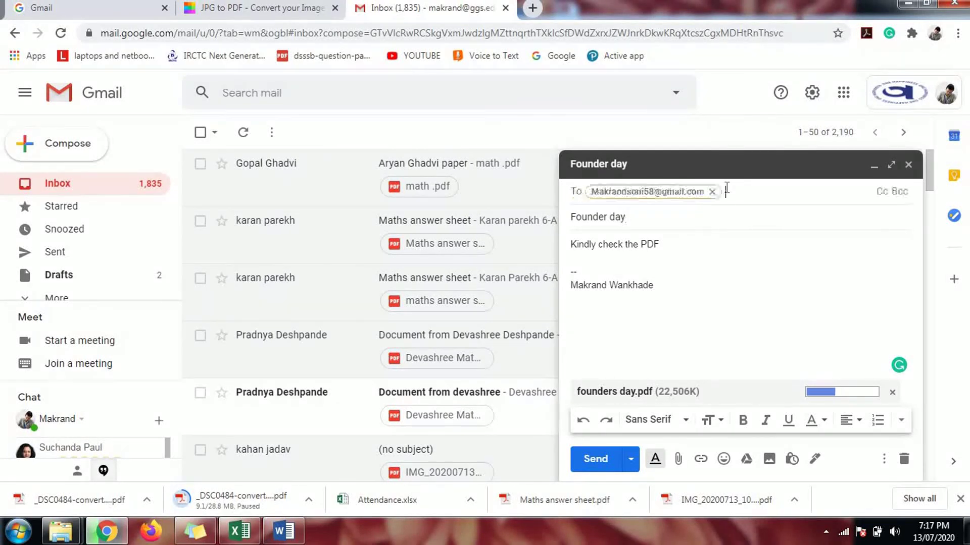
pyautogui.click(719, 222)
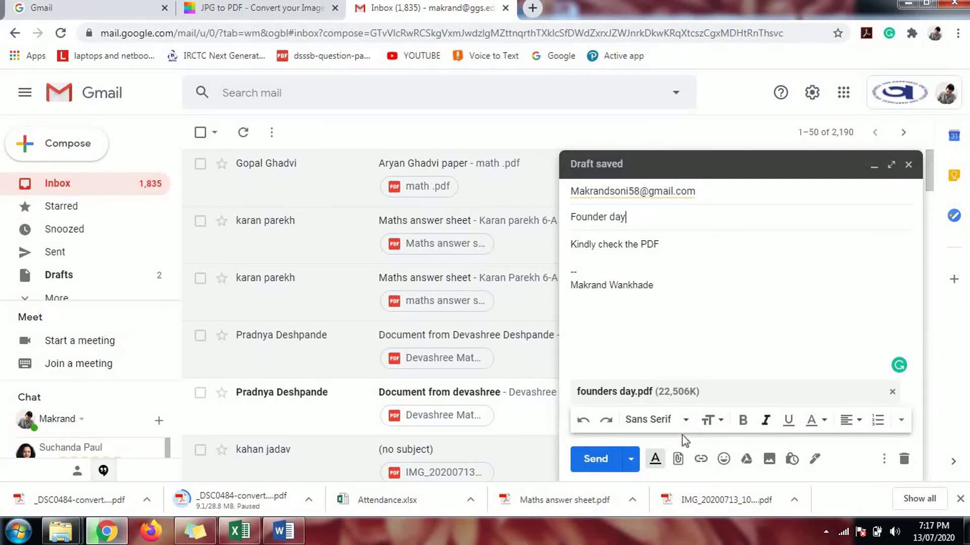
pyautogui.click(602, 470)
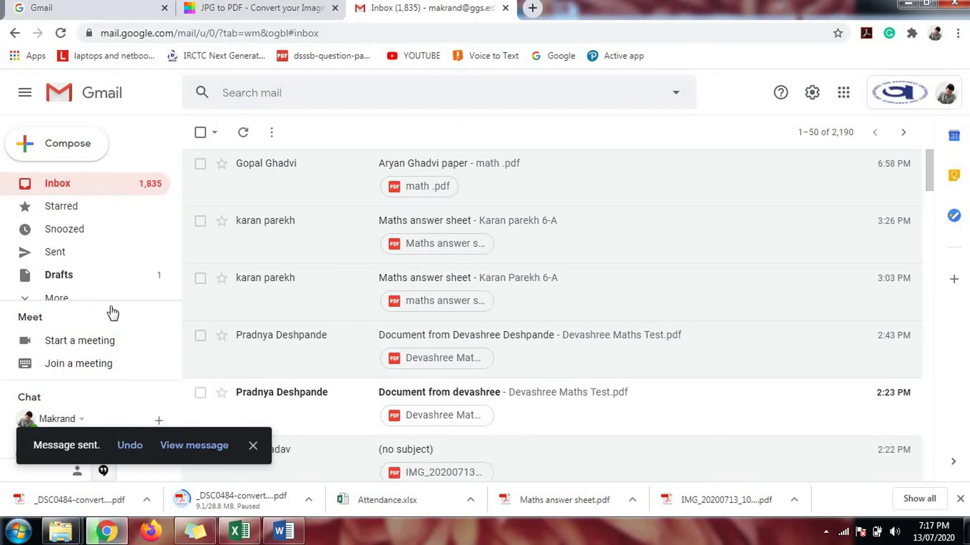
# Step: Check the Founder day email in Gmail's Sent folder, then launch Firefox
pyautogui.click(85, 260)
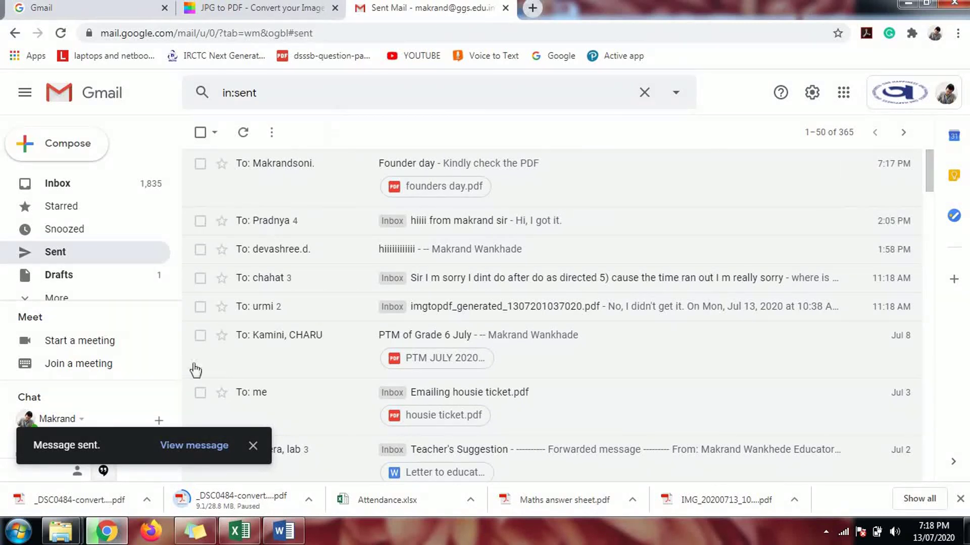
pyautogui.click(146, 532)
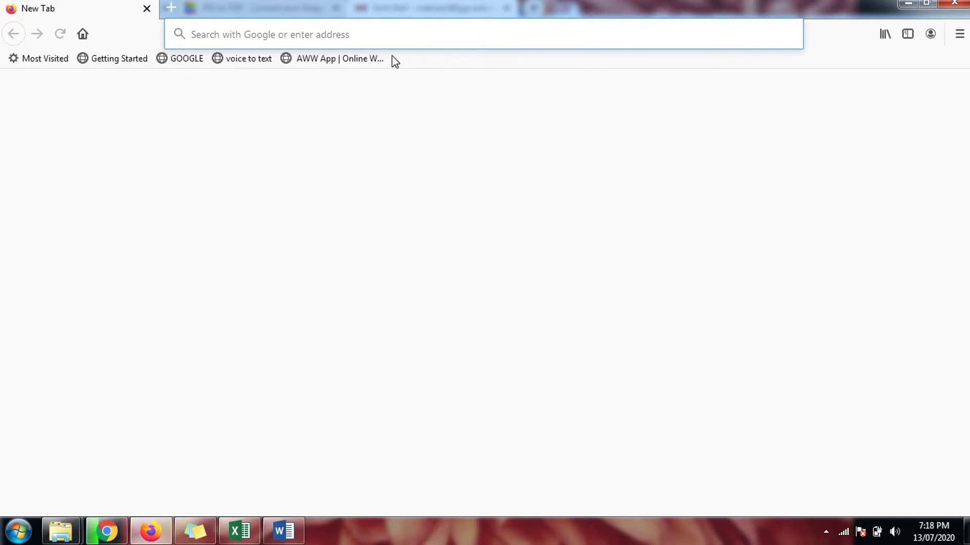
# Step: Open the received Founder day email in Firefox's Gmail, then return to Chrome's Smallpdf result
pyautogui.click(190, 64)
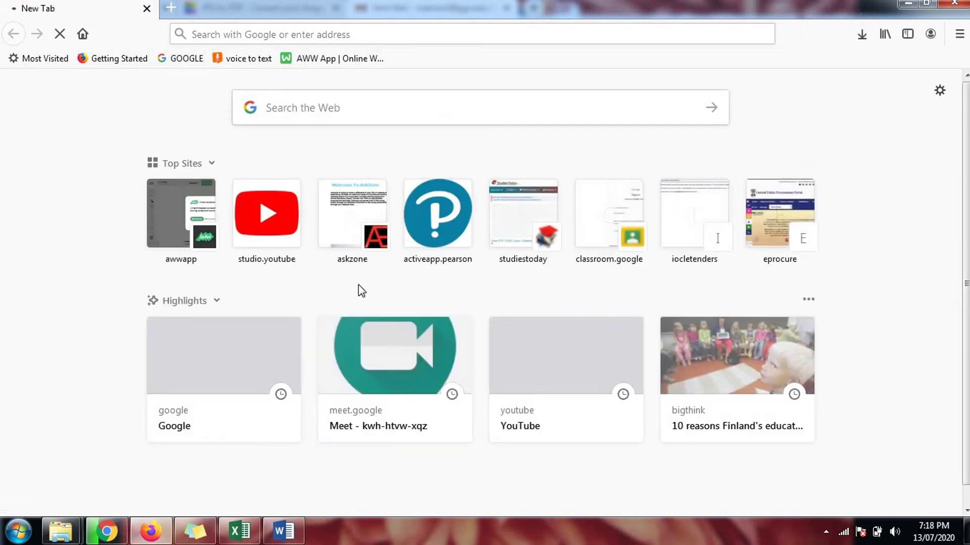
pyautogui.click(190, 62)
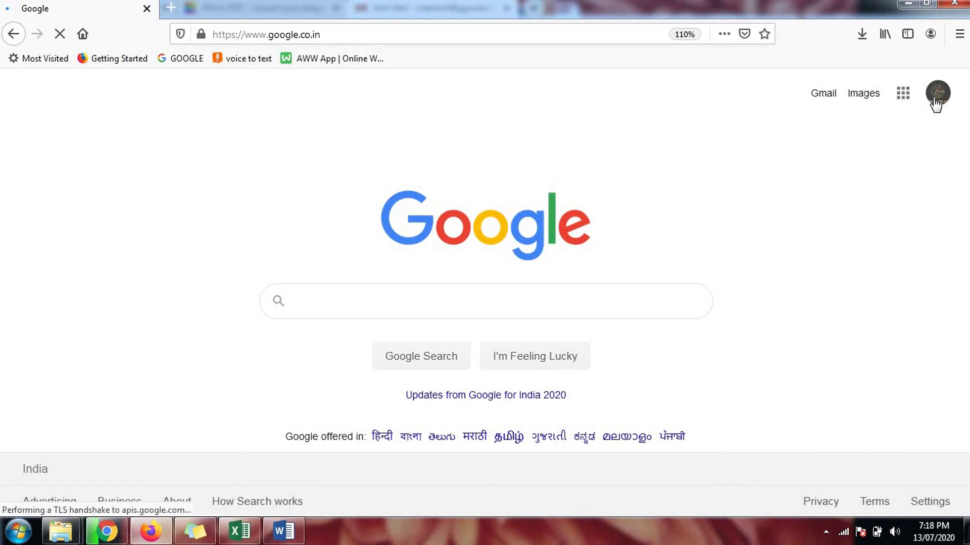
pyautogui.click(829, 99)
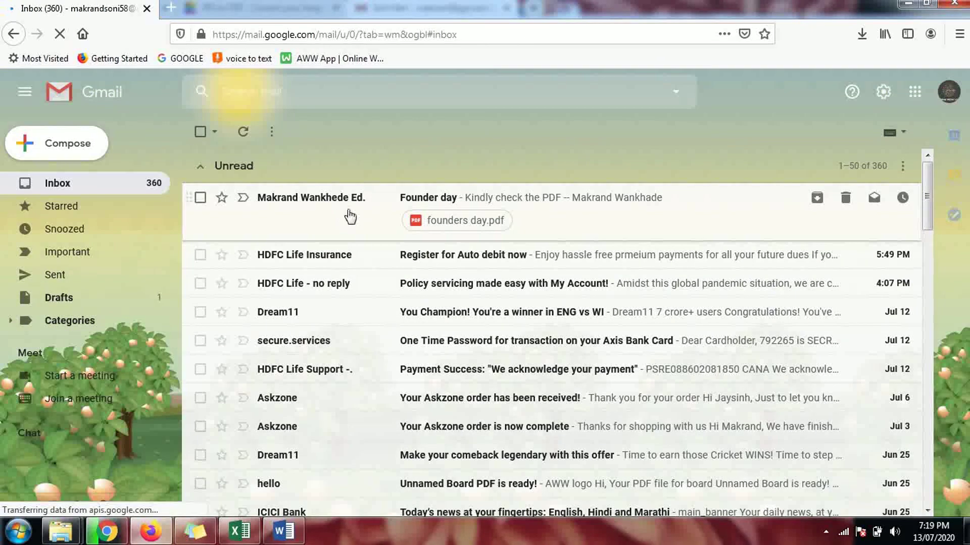
pyautogui.click(561, 207)
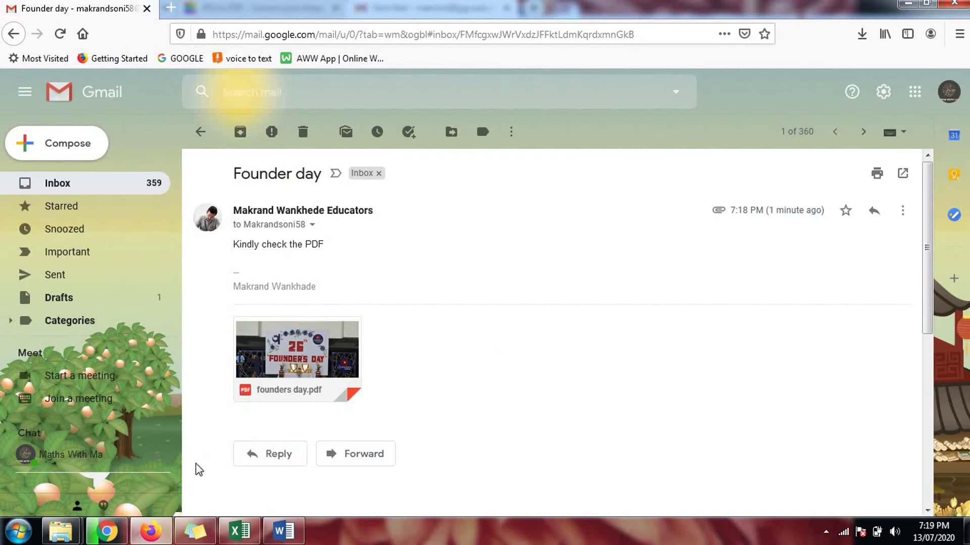
pyautogui.click(107, 531)
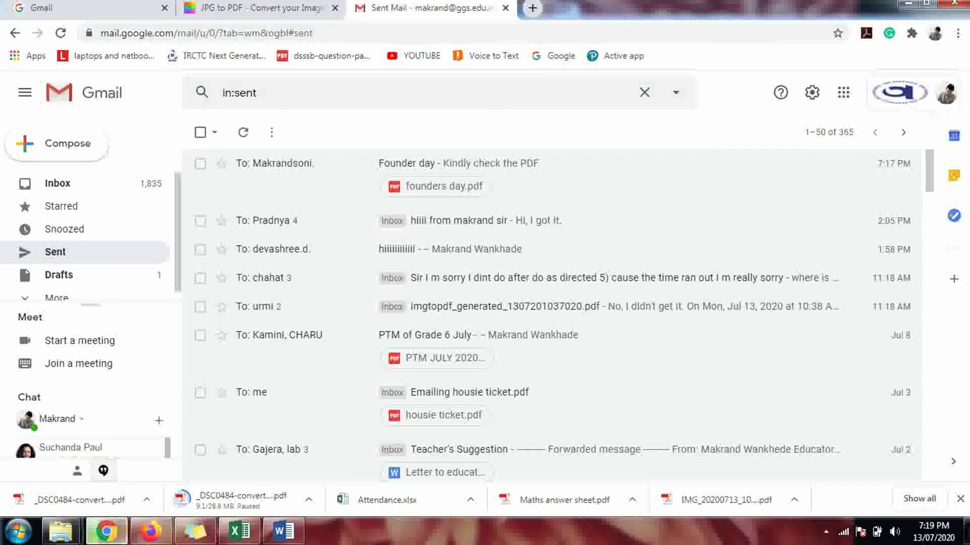
pyautogui.click(266, 9)
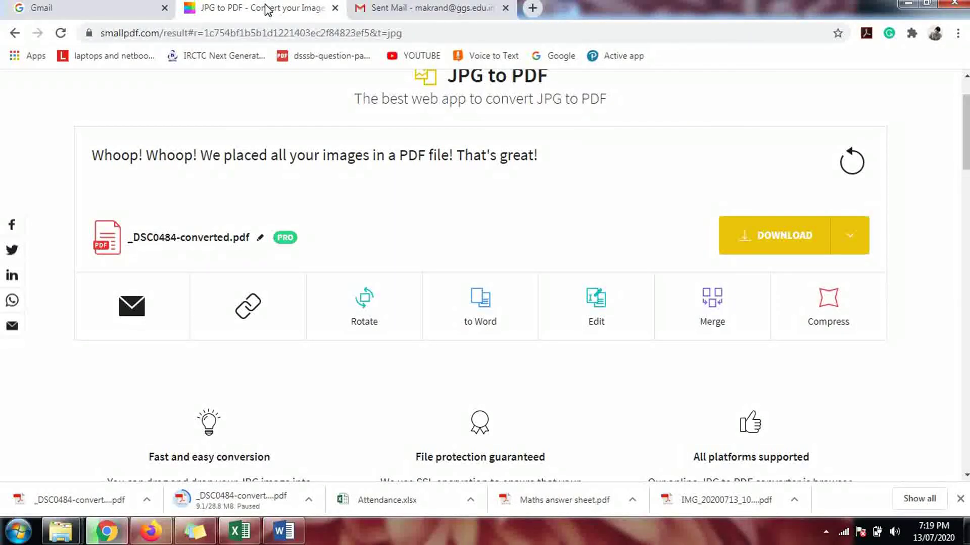